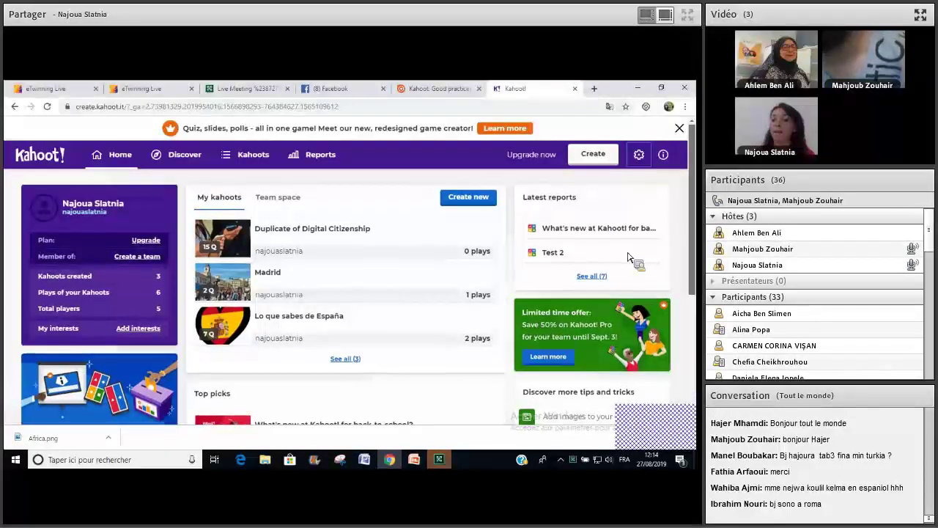
Look over the home page, including the existing kahoots, latest reports, top picks and tips.
scroll(601, 242, "down", 1)
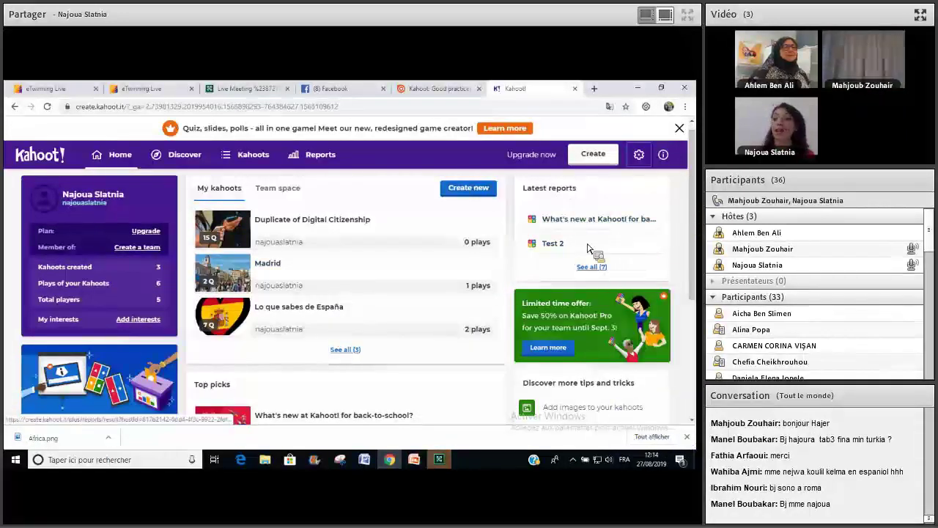
scroll(434, 281, "down", 1)
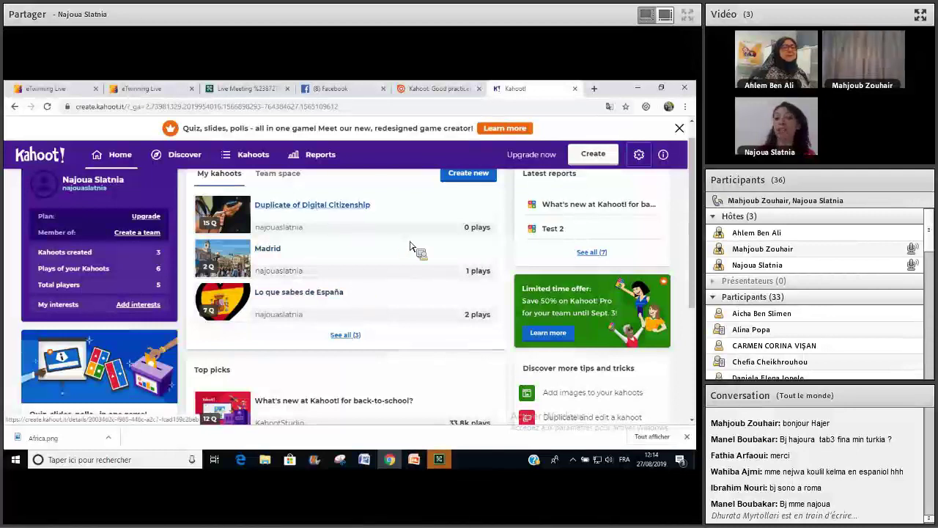
left_click_drag(699, 240, 699, 347)
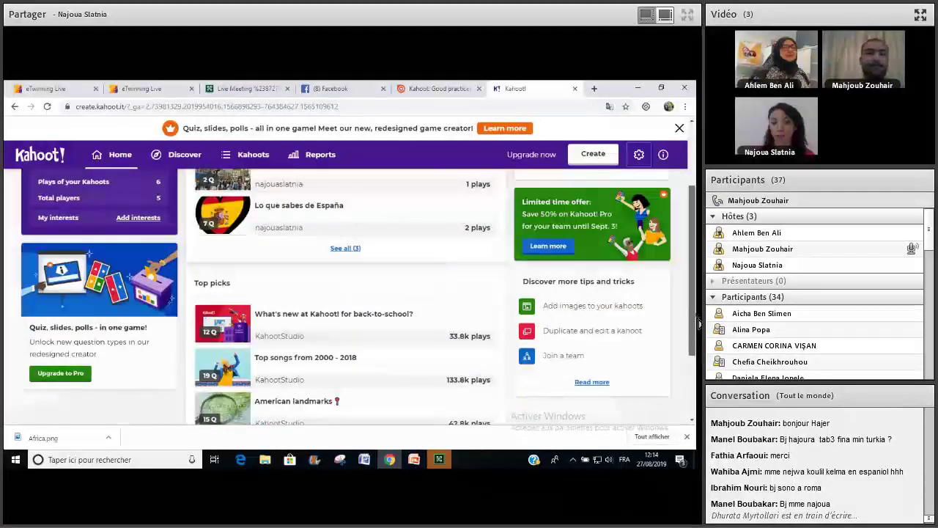
scroll(555, 328, "down", 3)
scroll(513, 328, "up", 2)
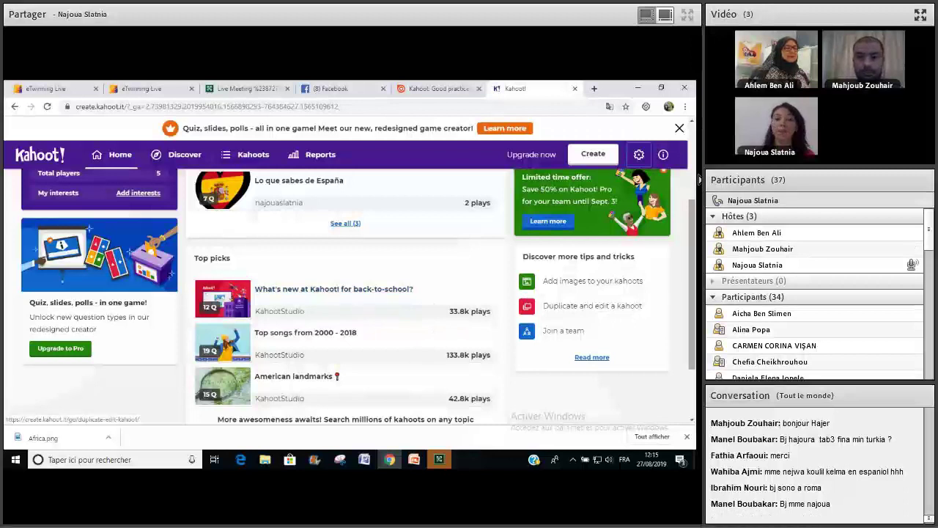
scroll(660, 196, "up", 1)
scroll(660, 196, "up", 2)
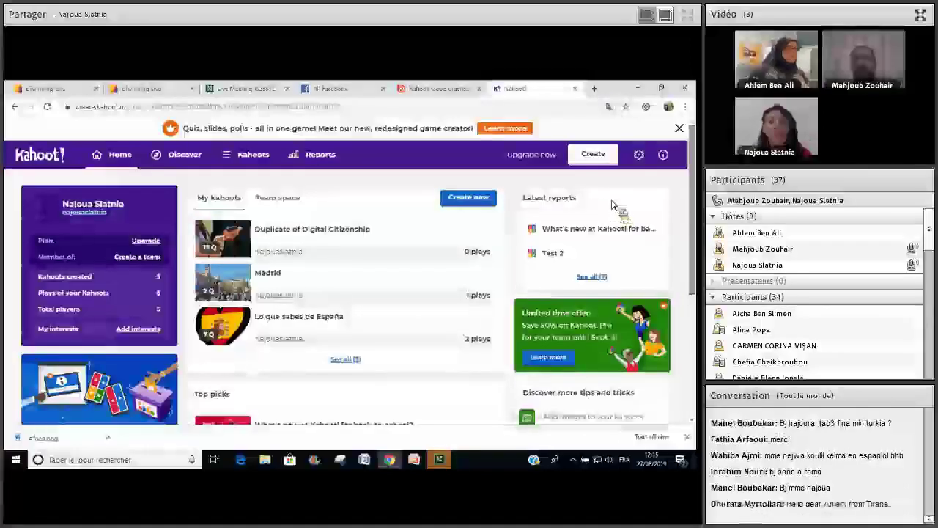
Create a new kahoot of the Quiz type and open its question editor.
left_click(595, 164)
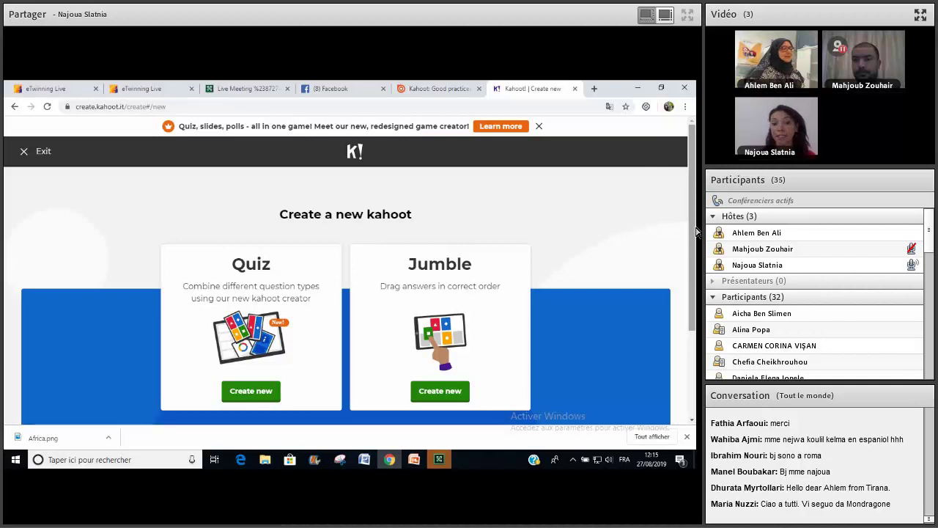
scroll(220, 253, "down", 1)
scroll(218, 253, "up", 1)
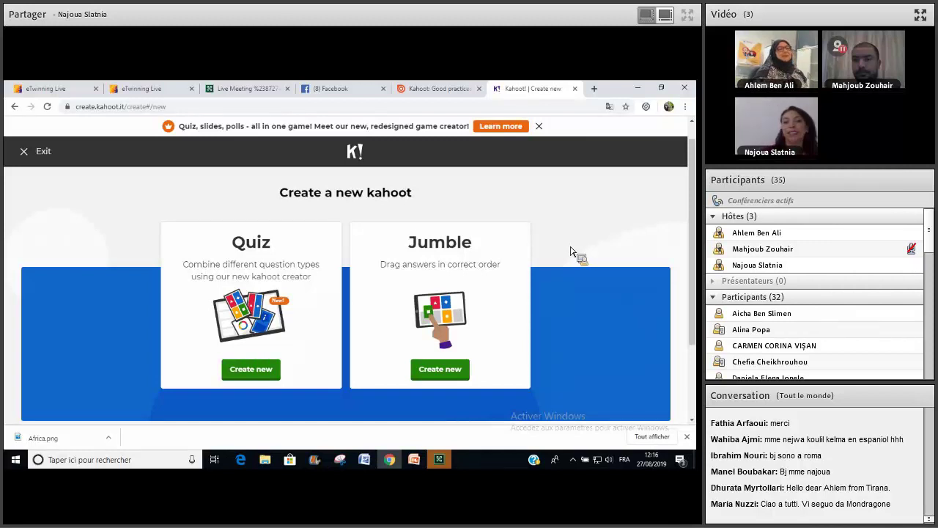
left_click(252, 369)
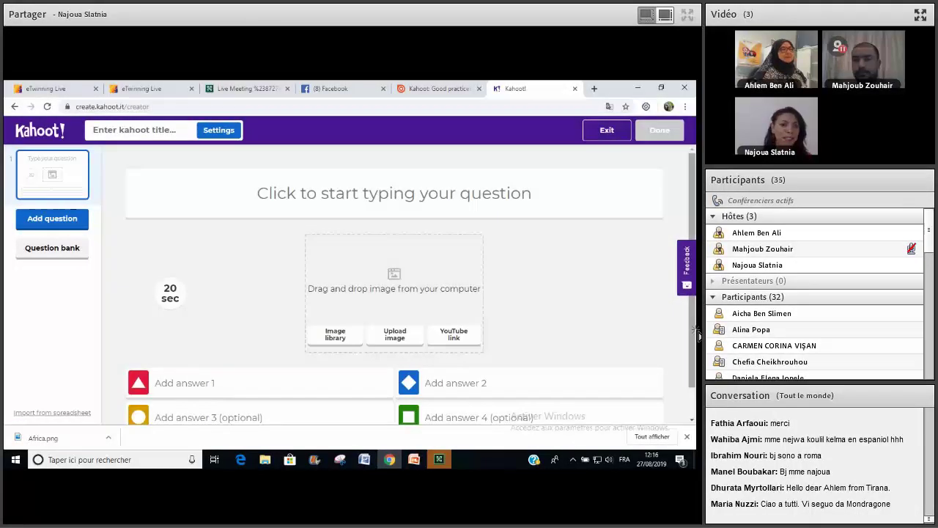
scroll(318, 324, "down", 1)
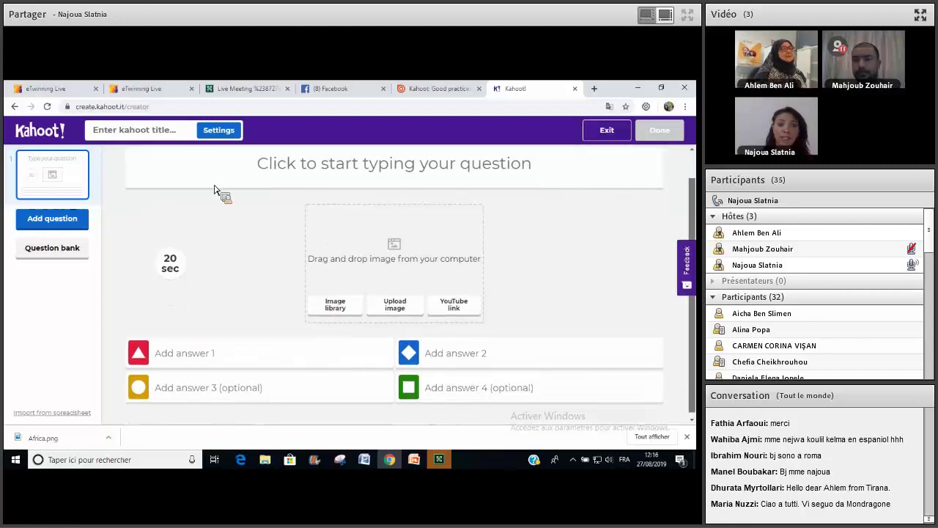
scroll(176, 134, "up", 1)
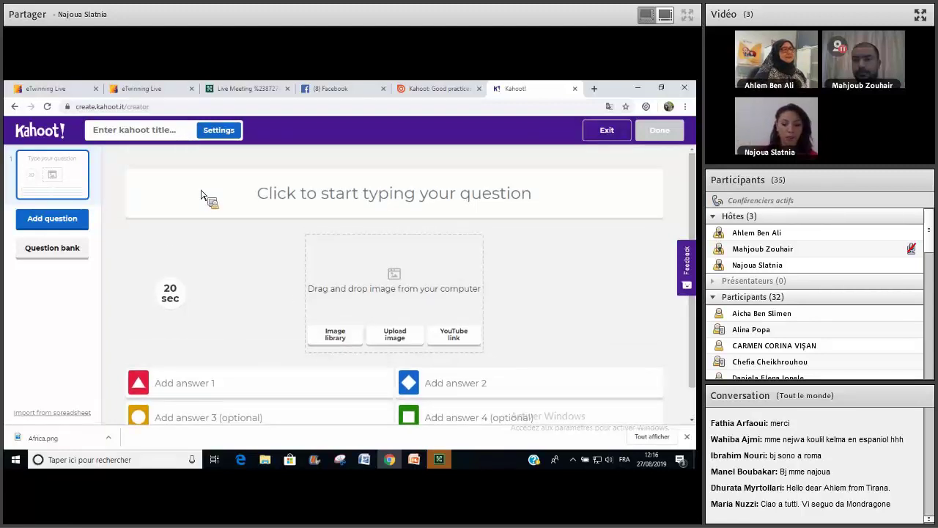
Title the kahoot "eTwinning" and fill its description with a short placeholder line of dashes.
left_click(146, 130)
type("eTwinning")
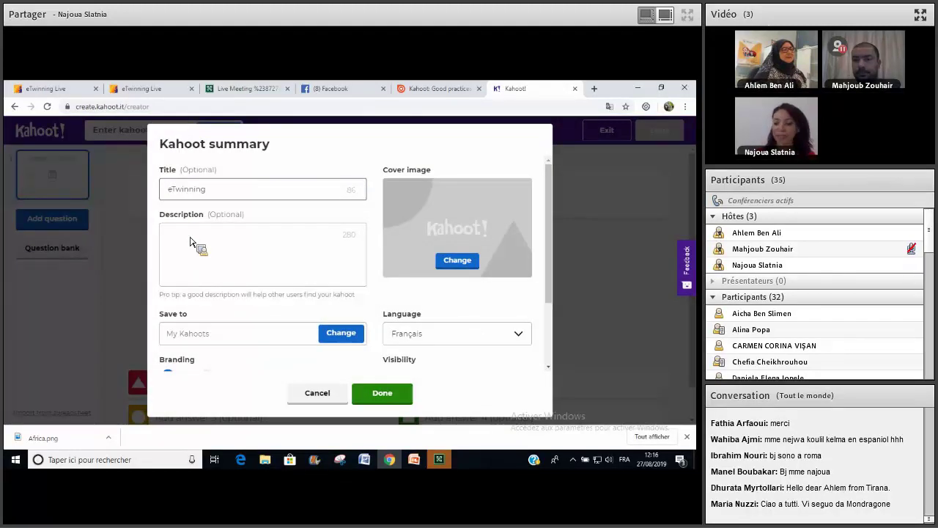
left_click(189, 242)
type("----------")
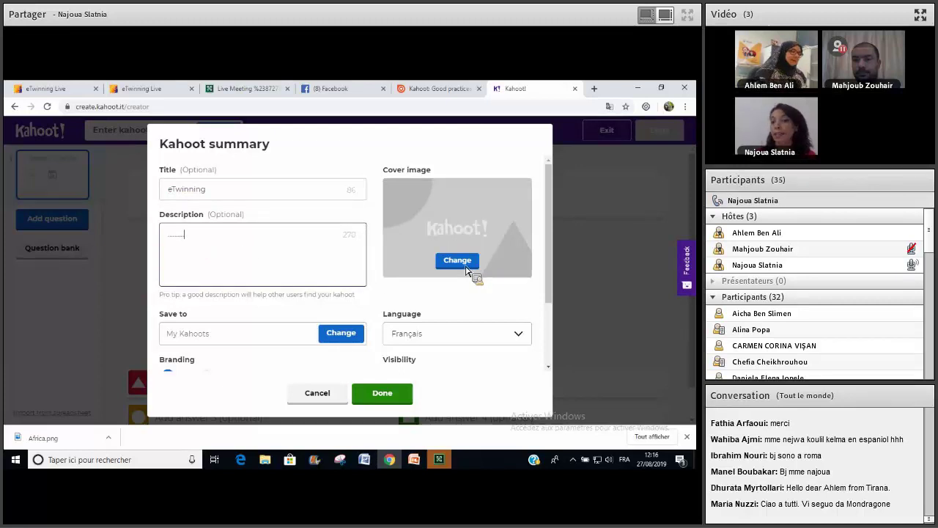
Choose the colourful cartoon-monster mural from the image library's Most Popular category as the cover image.
left_click(429, 276)
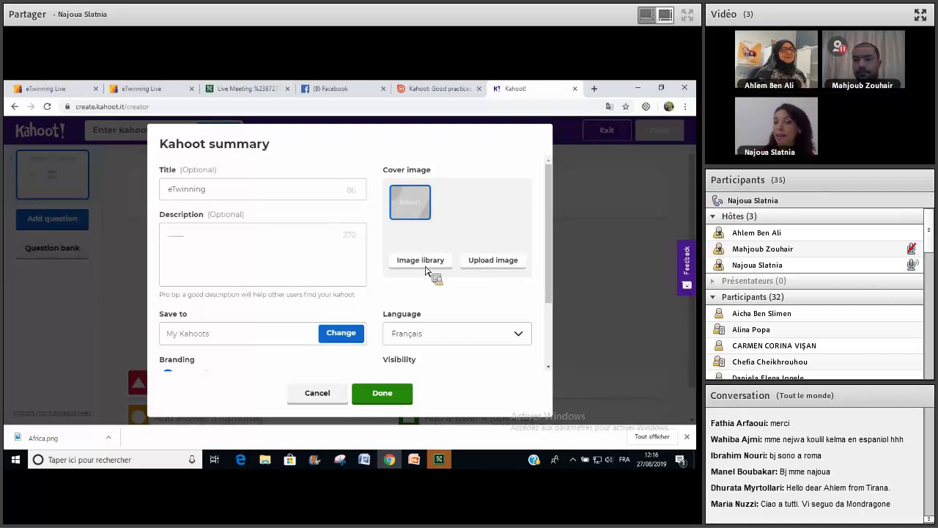
left_click(425, 268)
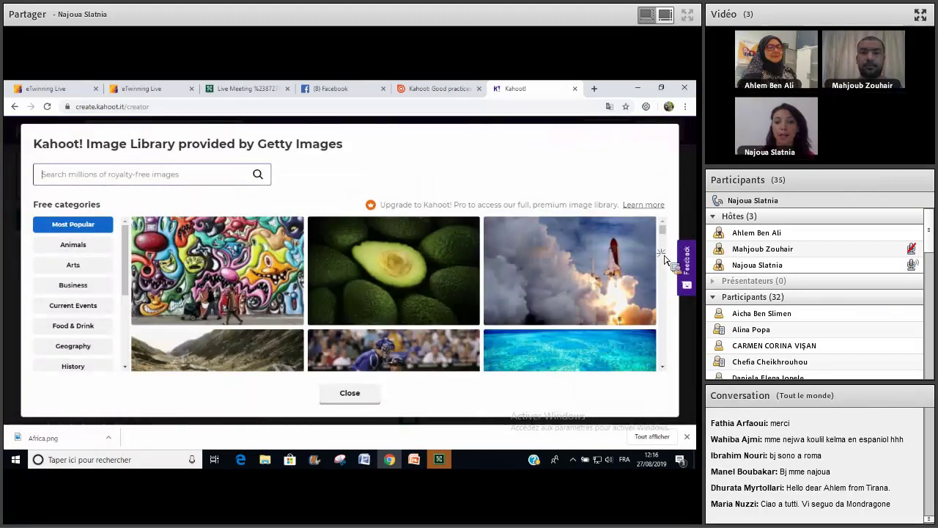
scroll(664, 257, "down", 3)
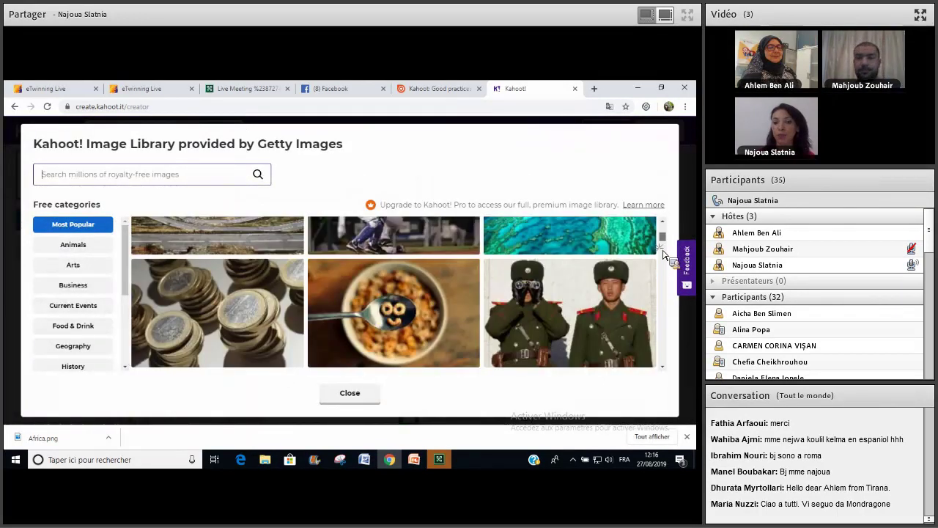
scroll(664, 249, "down", 3)
scroll(663, 242, "up", 5)
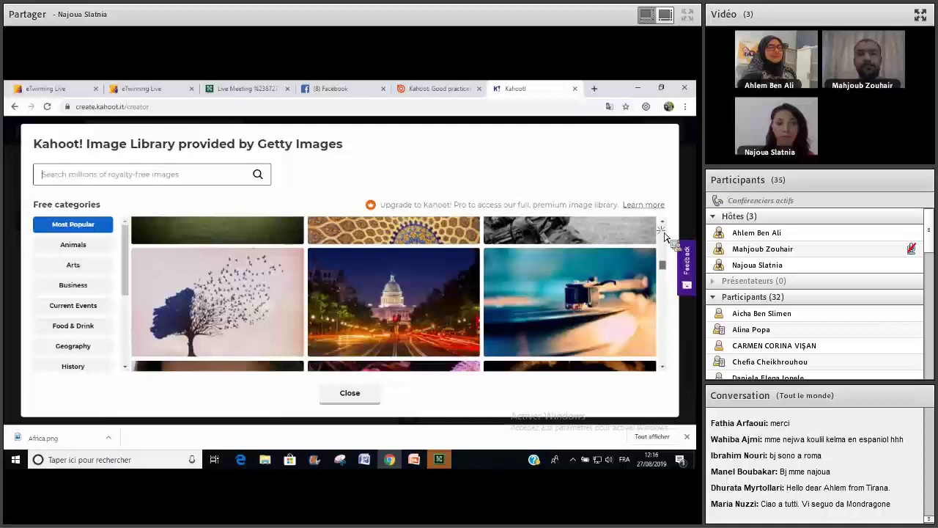
scroll(396, 345, "up", 3)
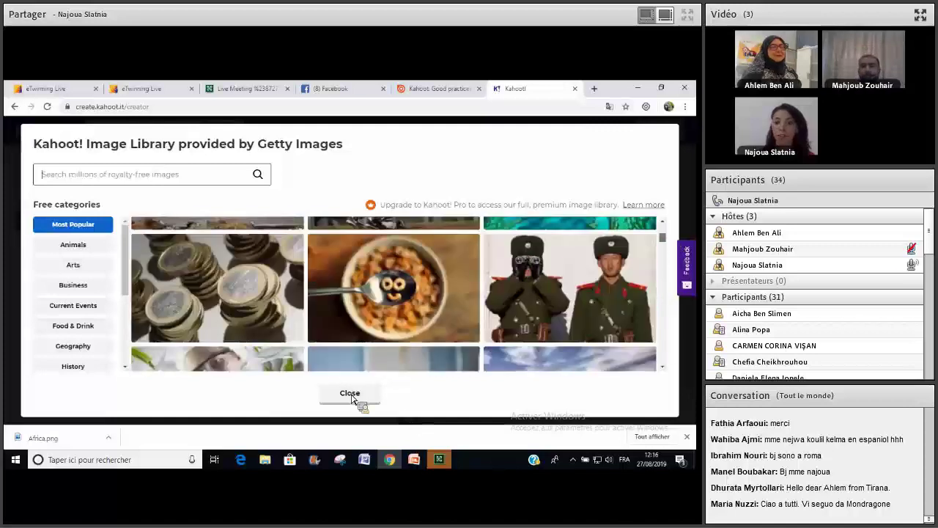
scroll(305, 312, "up", 3)
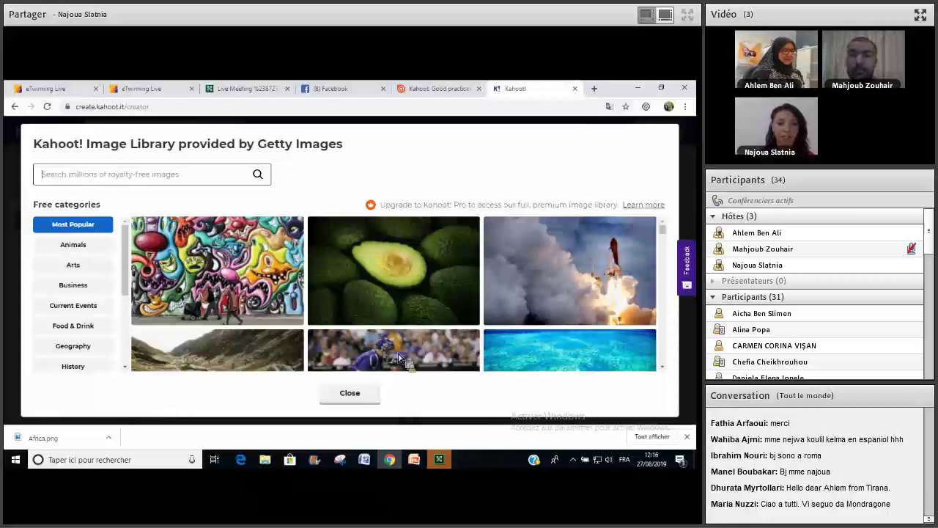
left_click(472, 302)
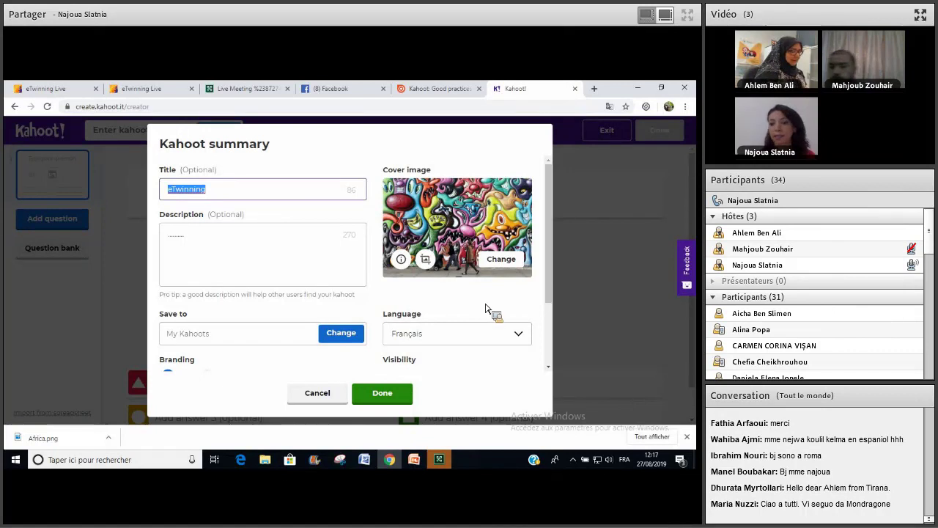
Replace the cover image with the Kahoot poster picture uploaded from the webinar folder and crop it to fill the frame.
left_click(491, 264)
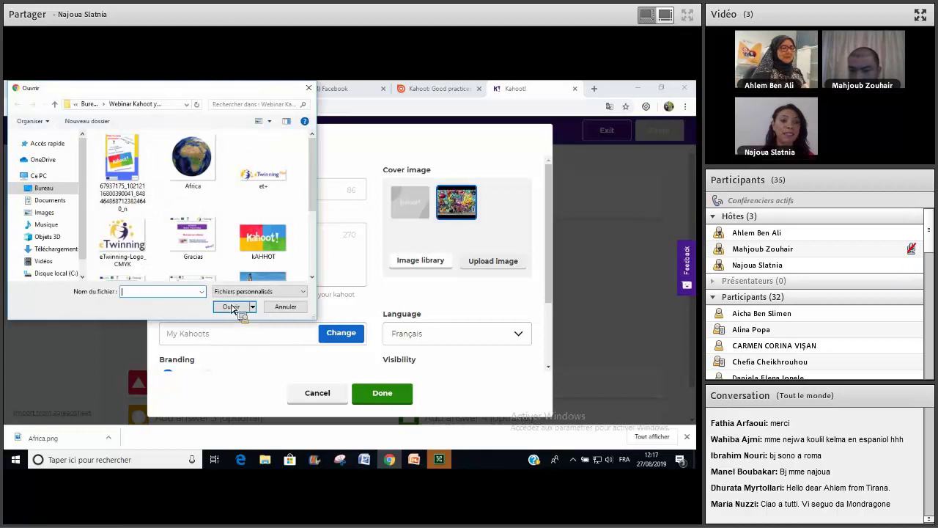
key("shift+Tab")
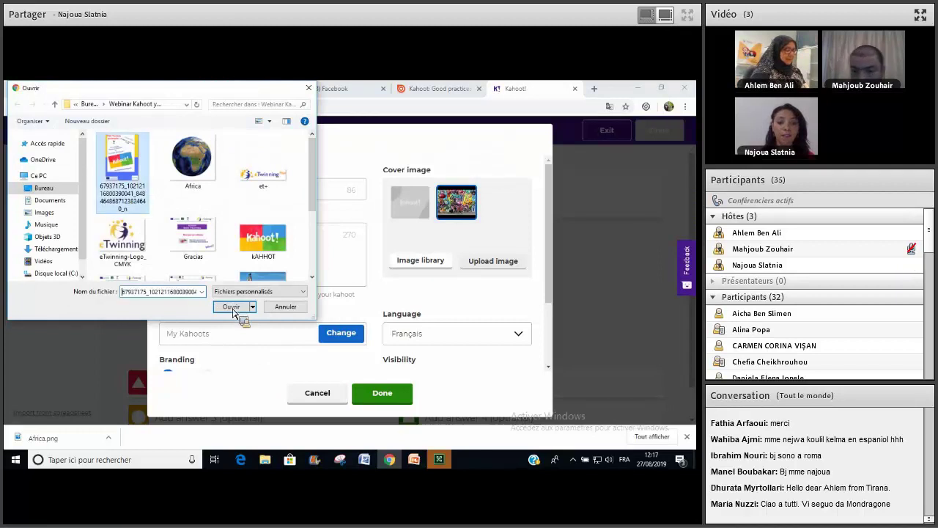
left_click(231, 307)
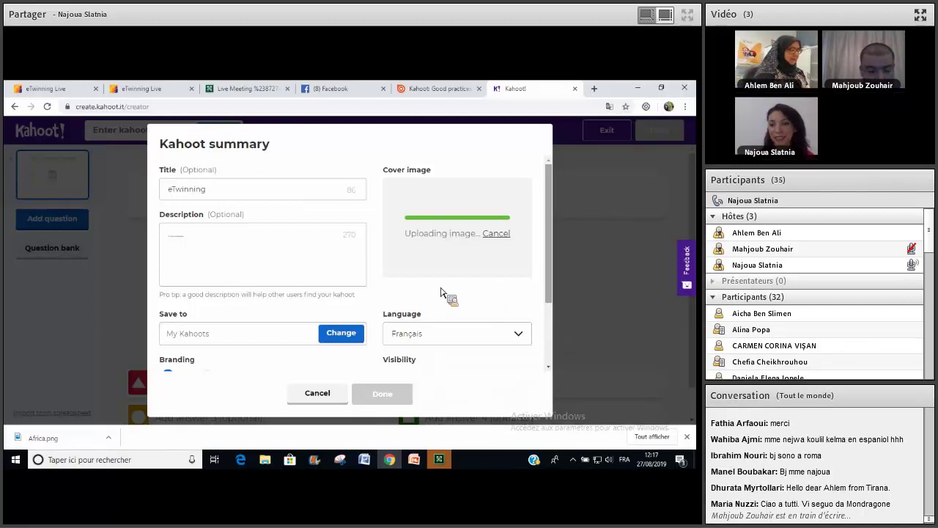
scroll(436, 289, "down", 2)
scroll(430, 266, "up", 1)
scroll(433, 278, "up", 1)
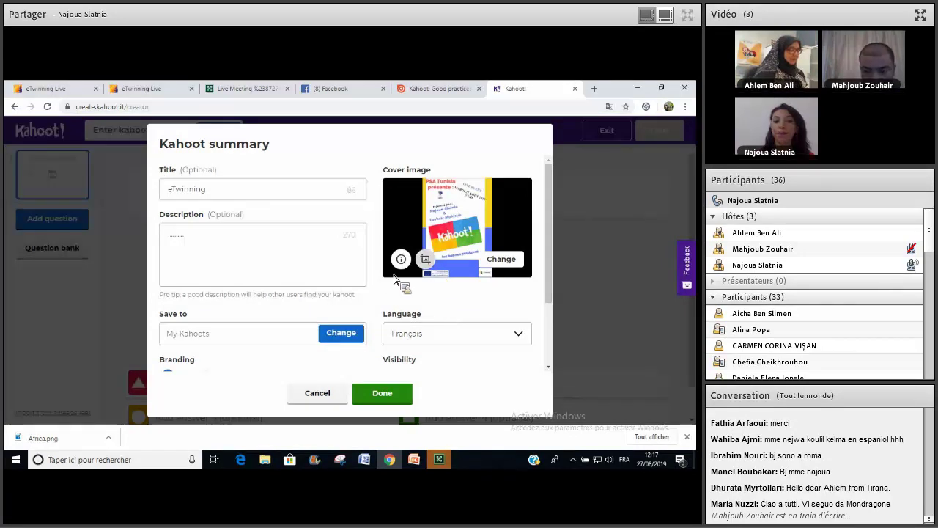
left_click(425, 259)
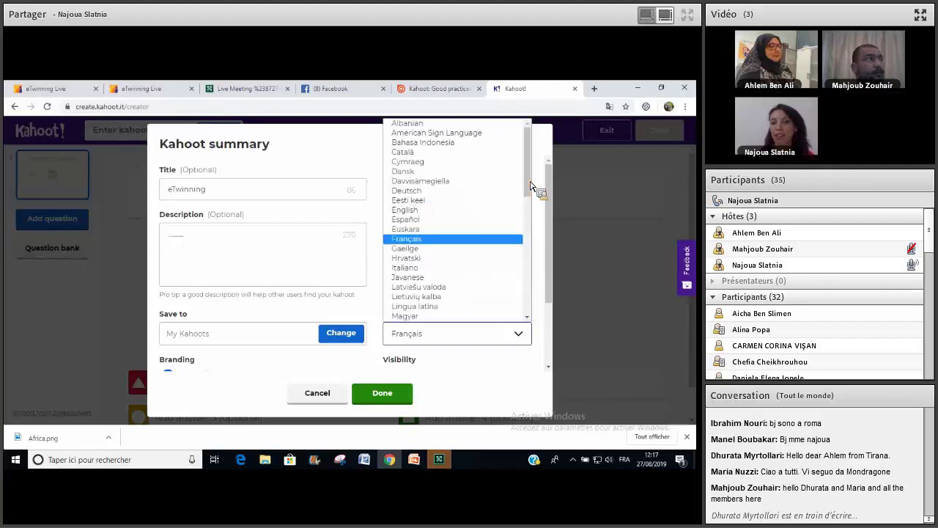
Look through the languages available for the kahoot.
key("j")
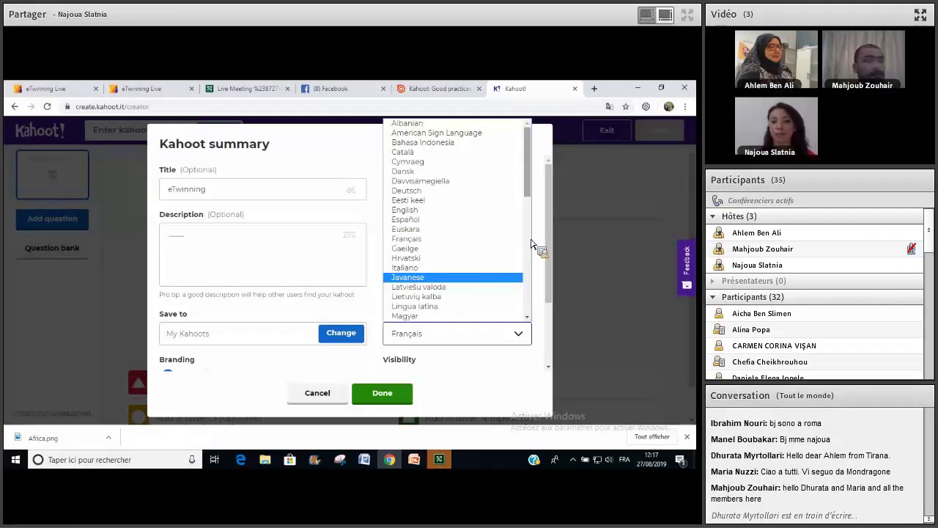
scroll(555, 300, "down", 1)
scroll(557, 330, "down", 5)
scroll(562, 352, "up", 2)
left_click(465, 328)
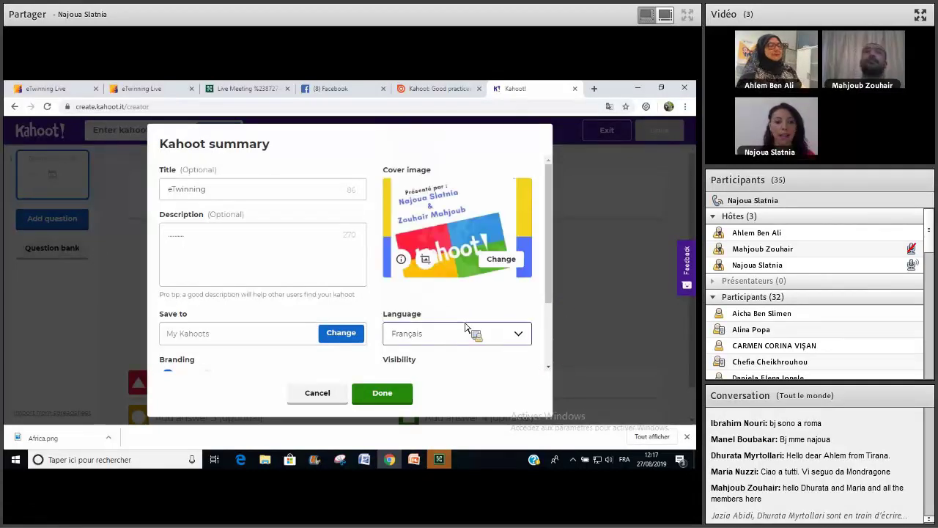
Copy the "Sway with me" YouTube link from the Word document into the kahoot's lobby video setting and save the summary.
scroll(477, 298, "down", 2)
scroll(476, 297, "down", 1)
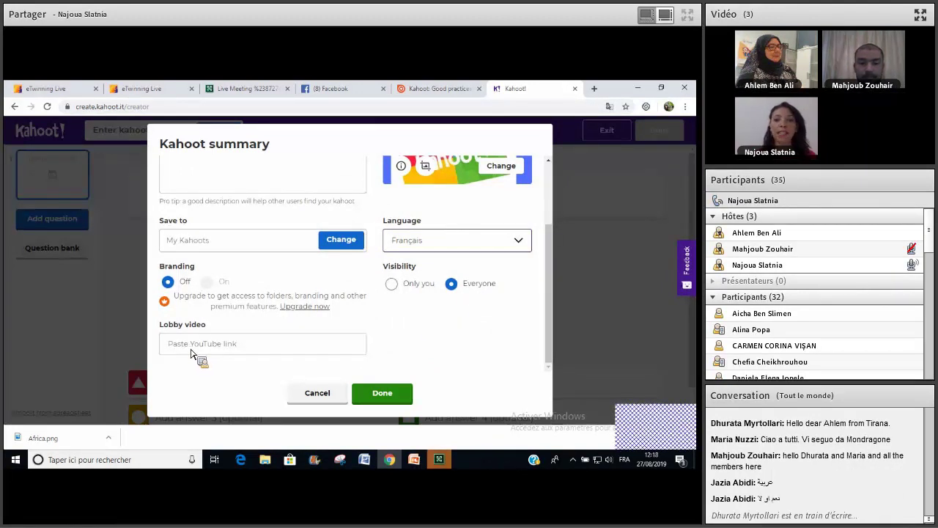
left_click(192, 352)
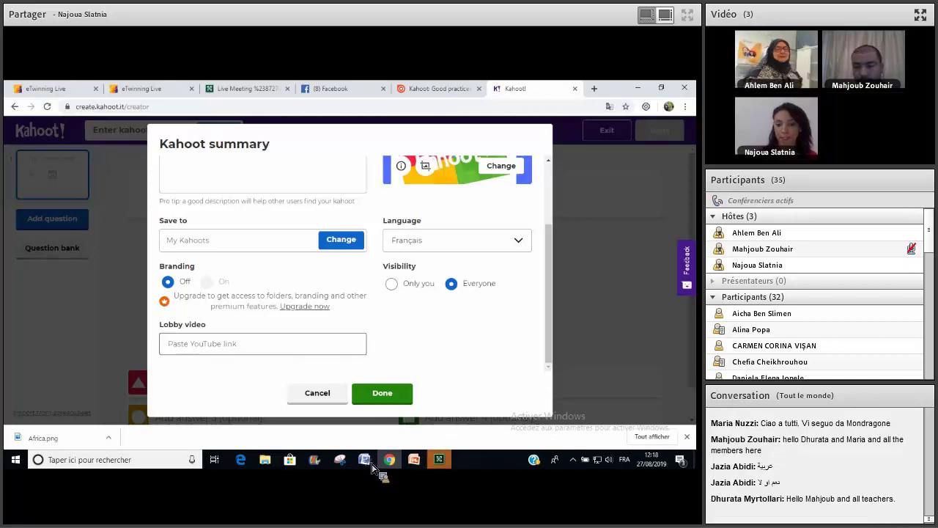
left_click(419, 329)
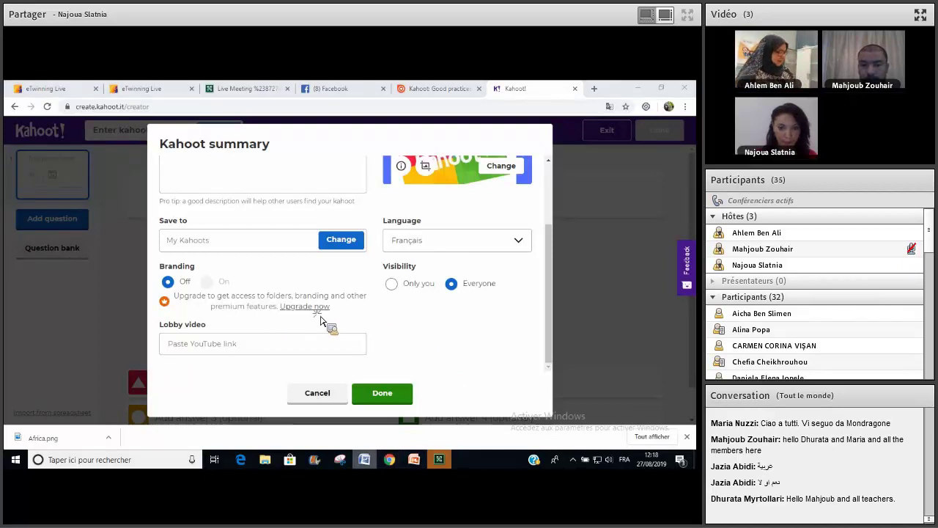
key("alt+Tab")
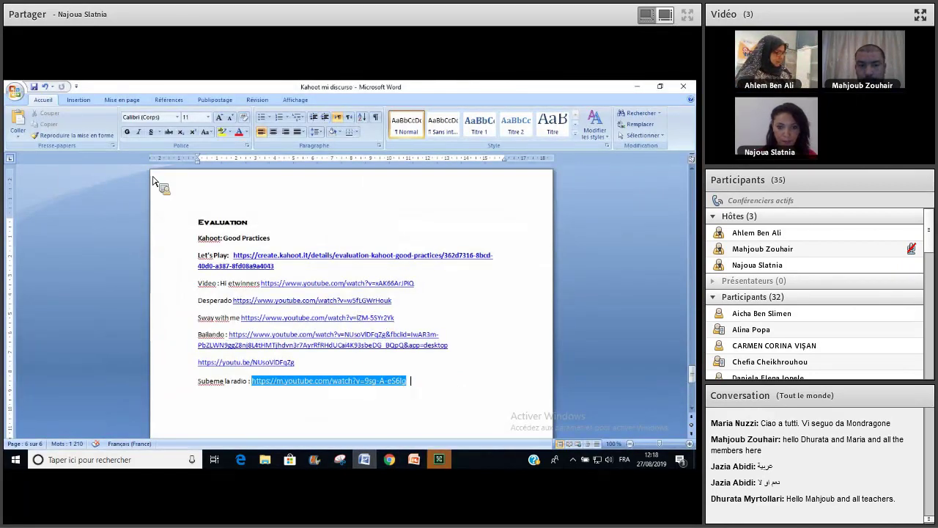
left_click_drag(241, 317, 264, 318)
left_click_drag(398, 266, 618, 179)
left_click_drag(640, 91, 391, 397)
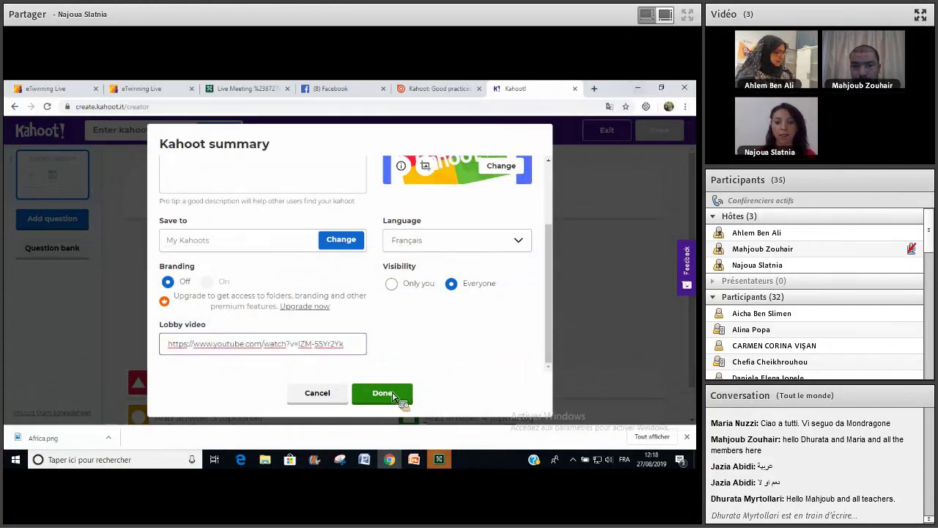
left_click(394, 397)
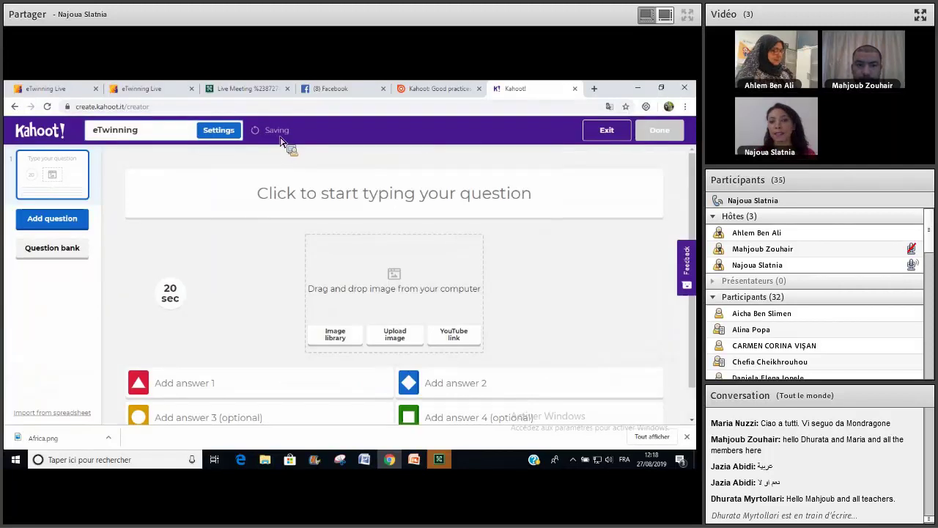
Enter "ETwinning c'est" as the text of the first question.
left_click(326, 207)
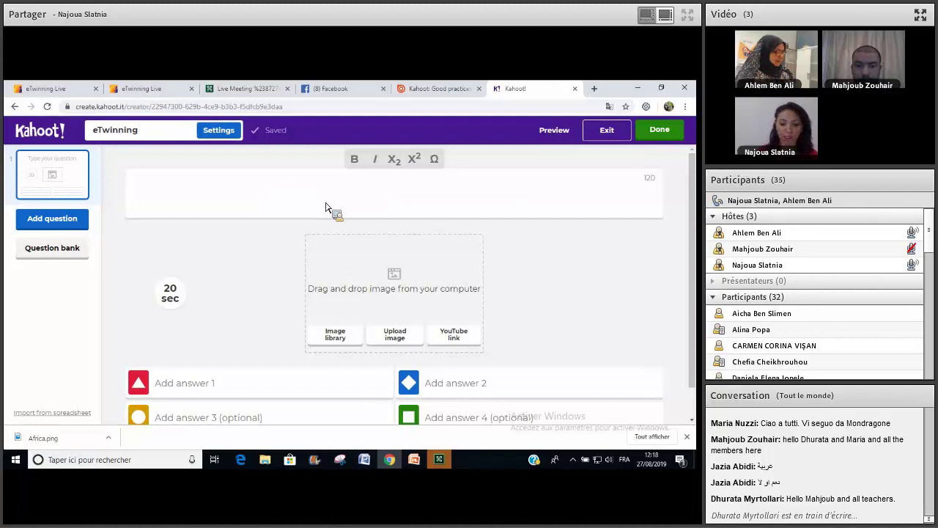
type("ET")
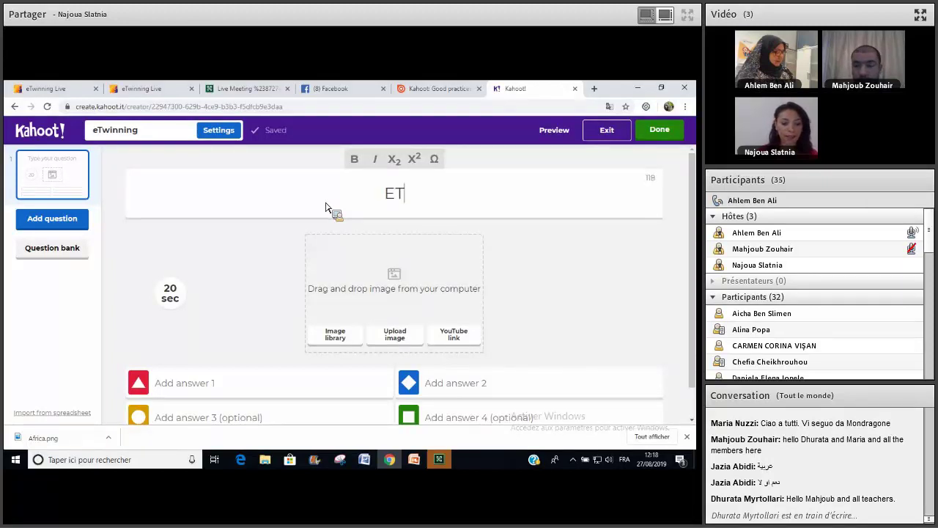
type("winning c'est")
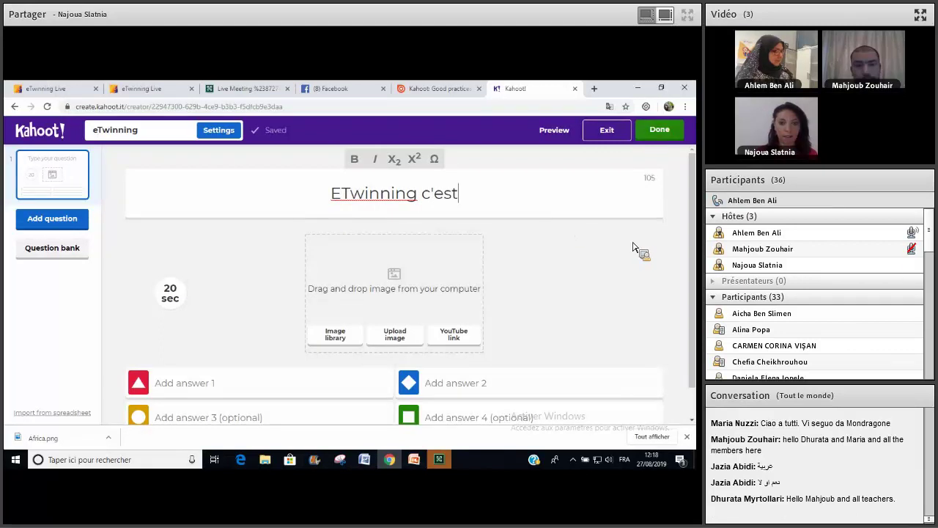
Correct the first question's text so it starts with a lowercase letter, reading "eTwinning c'est".
key("Home")
key("Delete")
type("e")
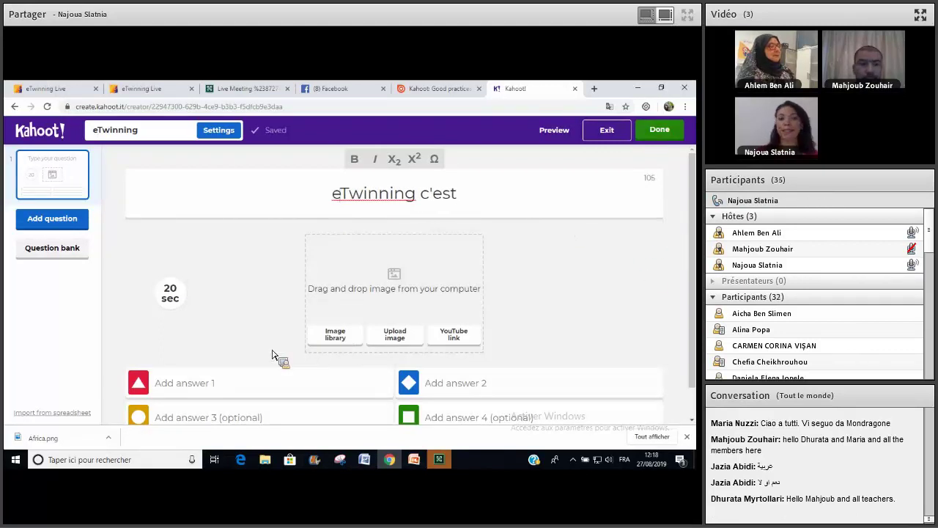
Enter "un programme educatif" as the first answer of the eTwinning question.
scroll(272, 356, "down", 1)
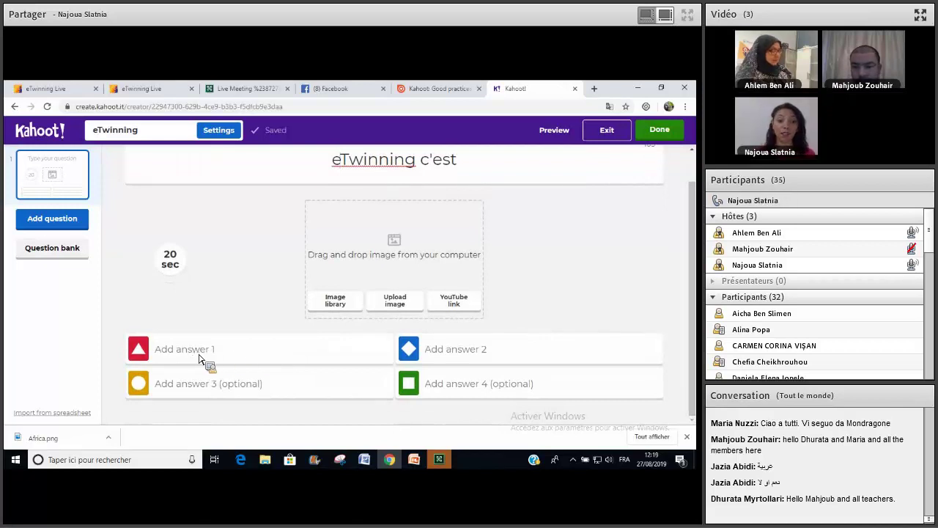
left_click(199, 358)
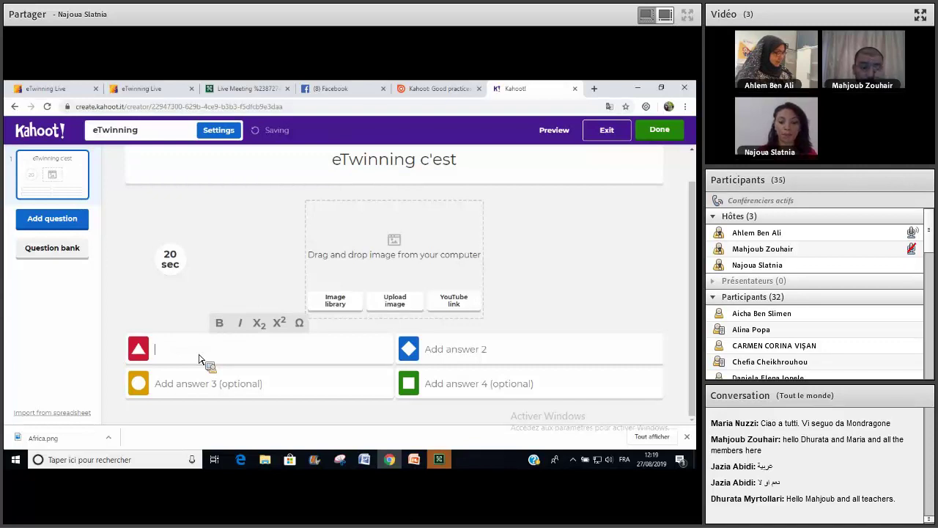
type("un pr")
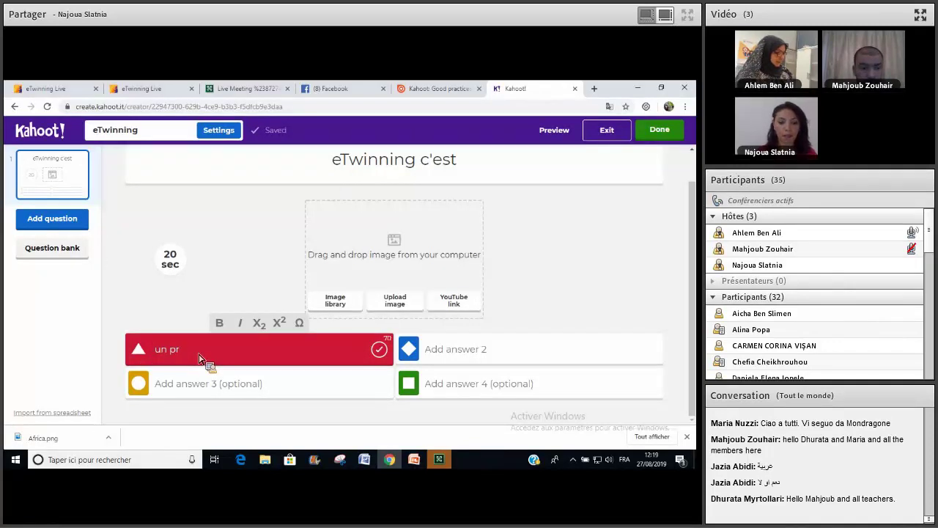
type("ogra")
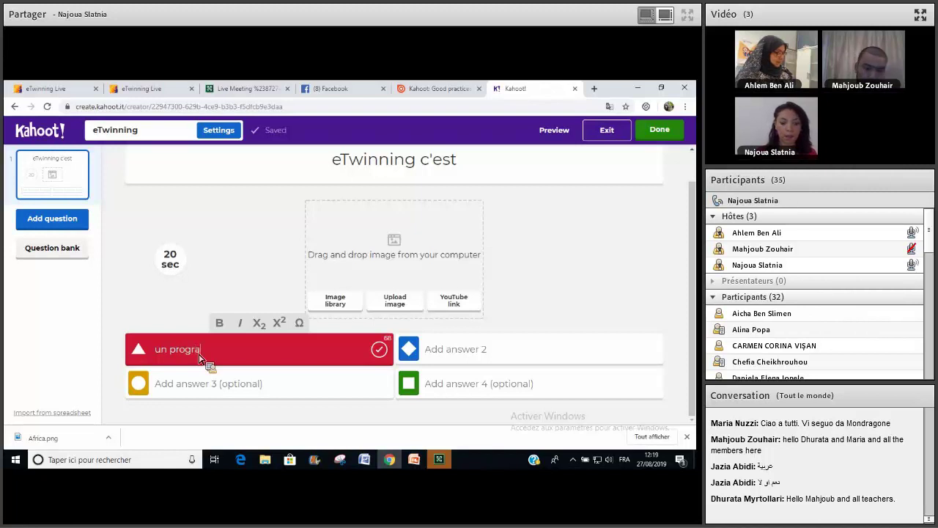
type("mme e")
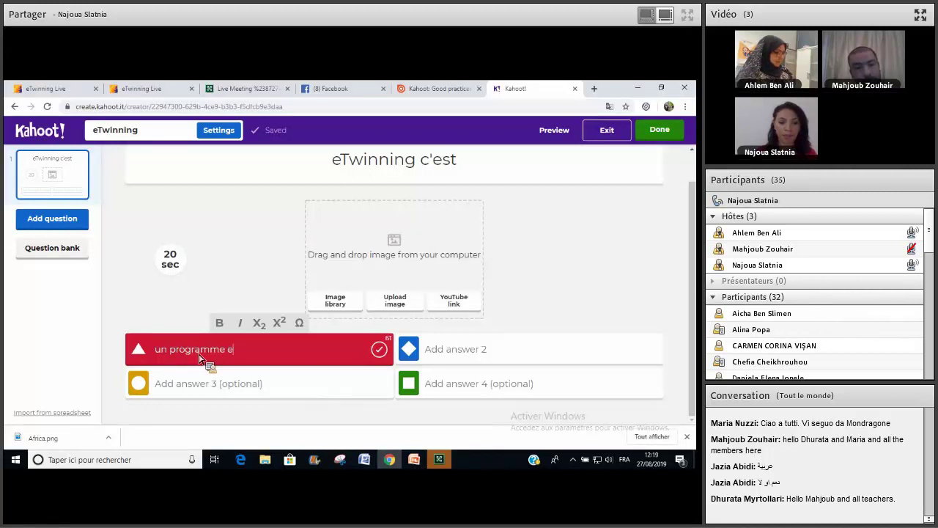
type("uro")
key("BackSpace")
key("BackSpace")
key("BackSpace")
type("ducatif")
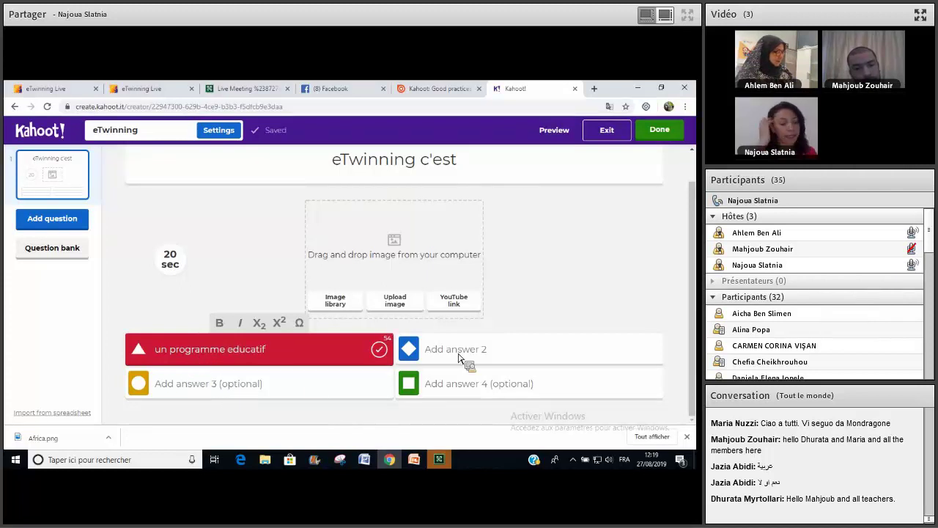
Enter "un jeu", "un outil" and "une chanson" as answers 2 to 4 and mark "un programme educatif" as correct.
key("Tab")
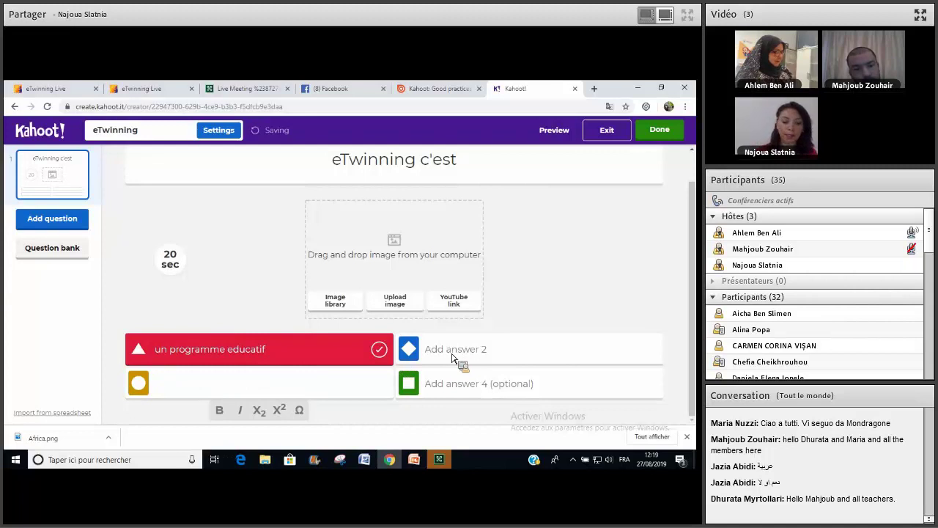
key("shift+Tab")
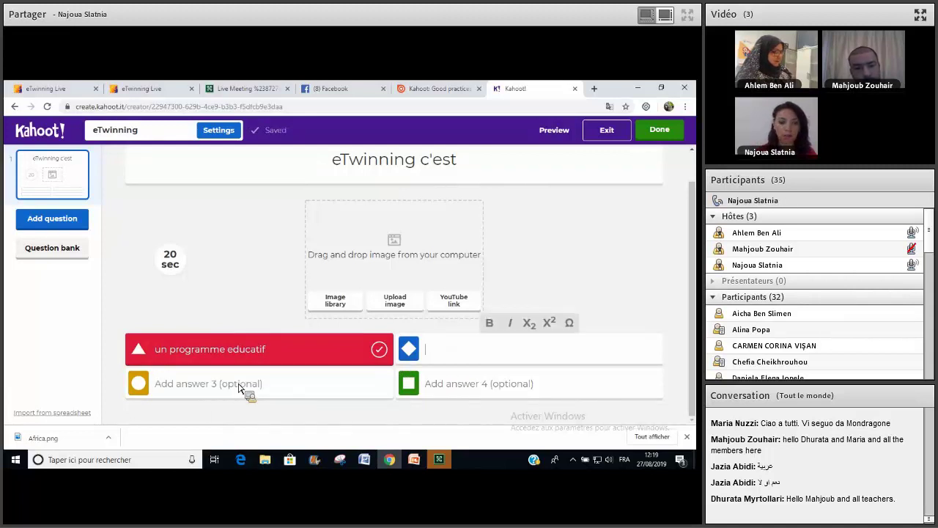
type("un jeu")
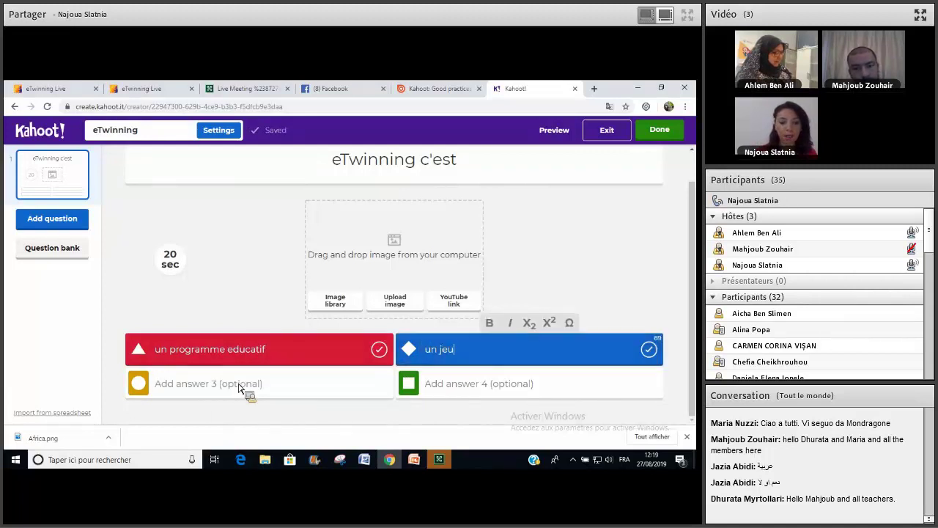
left_click(238, 389)
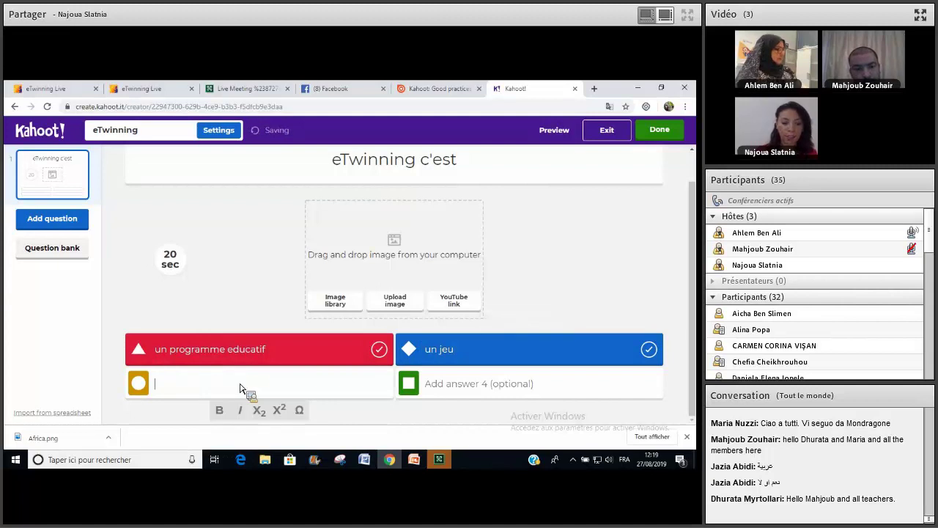
type("un outil")
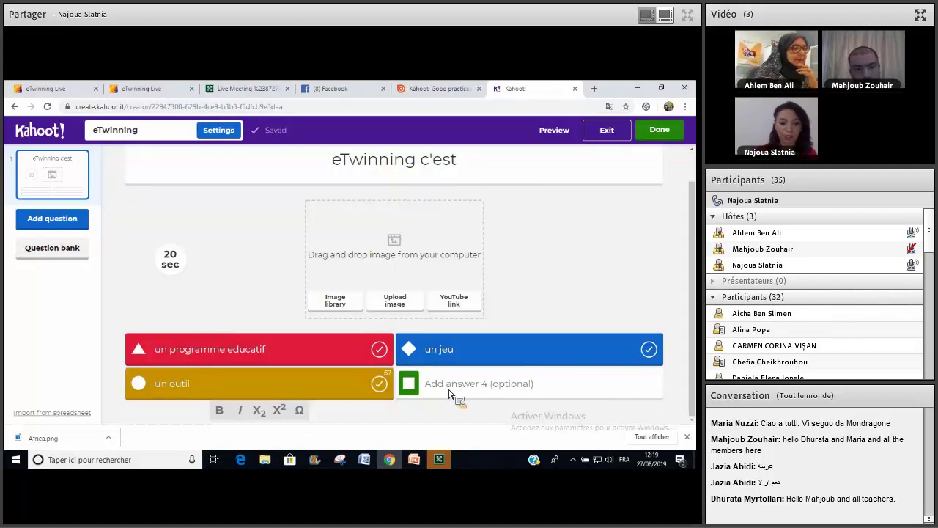
left_click(450, 393)
type("un")
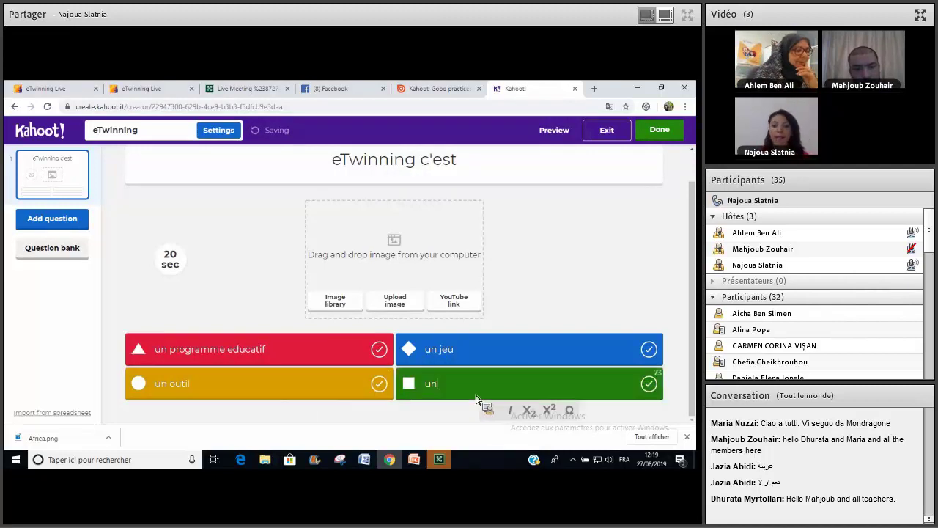
type("e chanson")
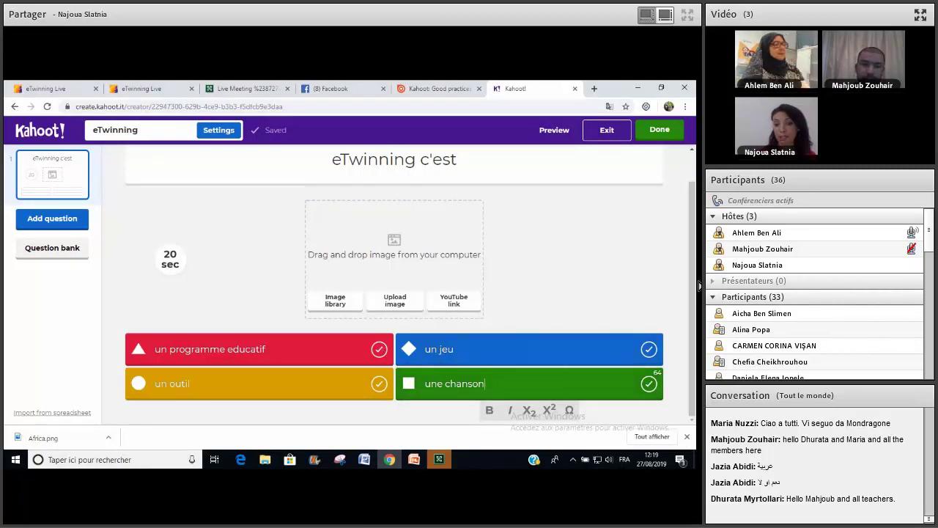
left_click(379, 349)
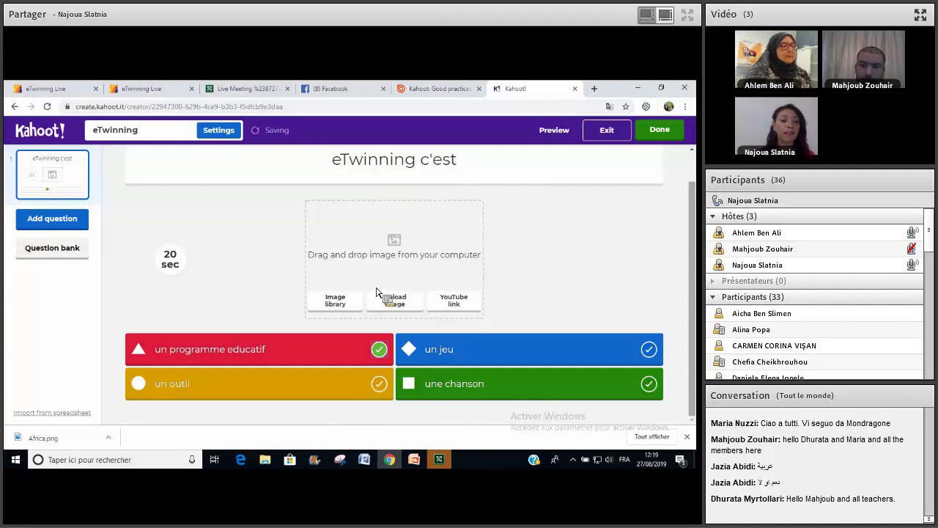
Set the first question's time limit to 30 seconds and upload the eTwinning-Logo_CMYK picture as its image.
scroll(440, 207, "up", 1)
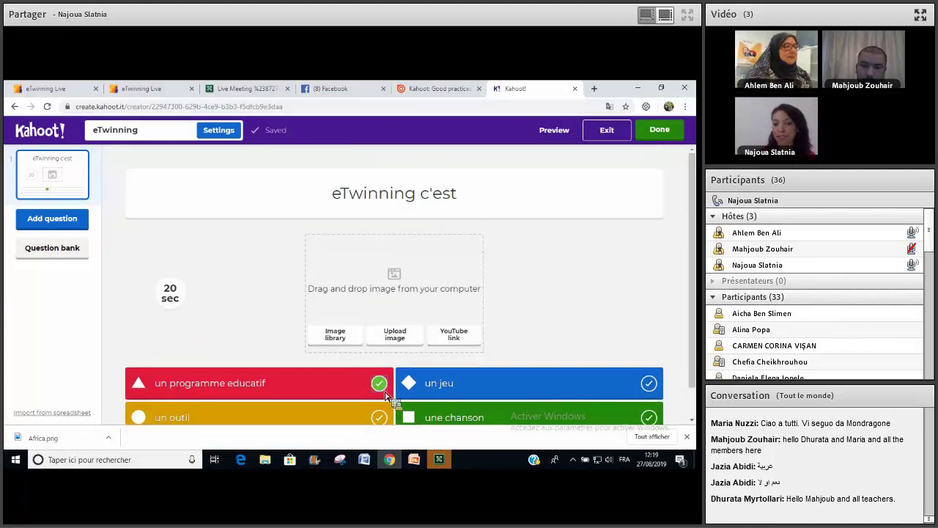
left_click(170, 293)
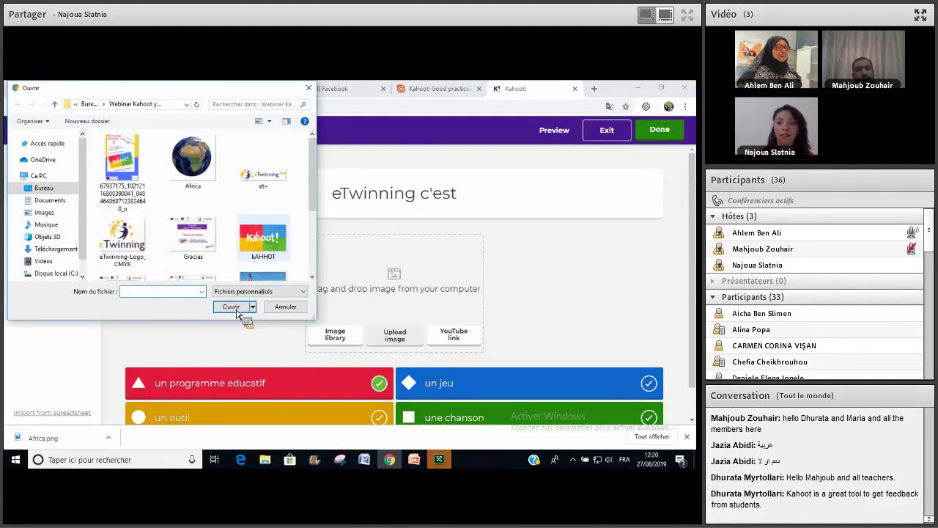
left_click(123, 238)
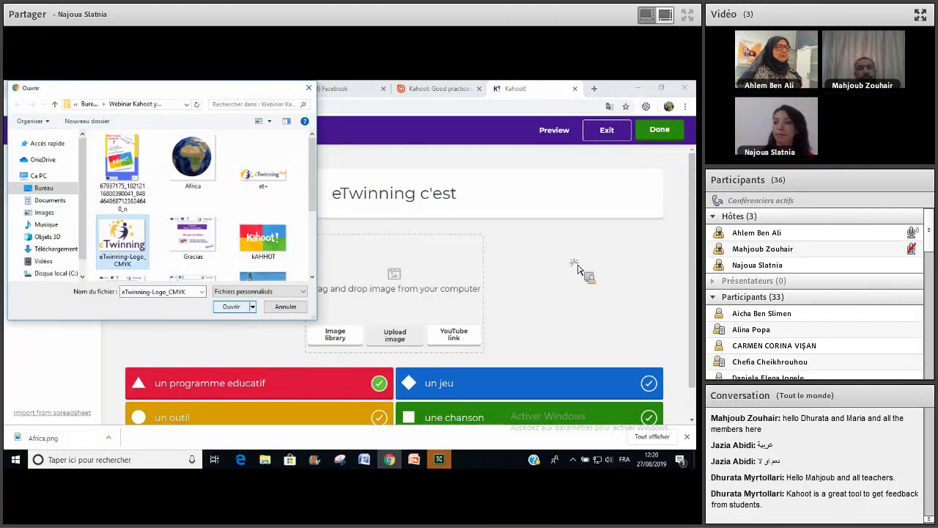
key("Return")
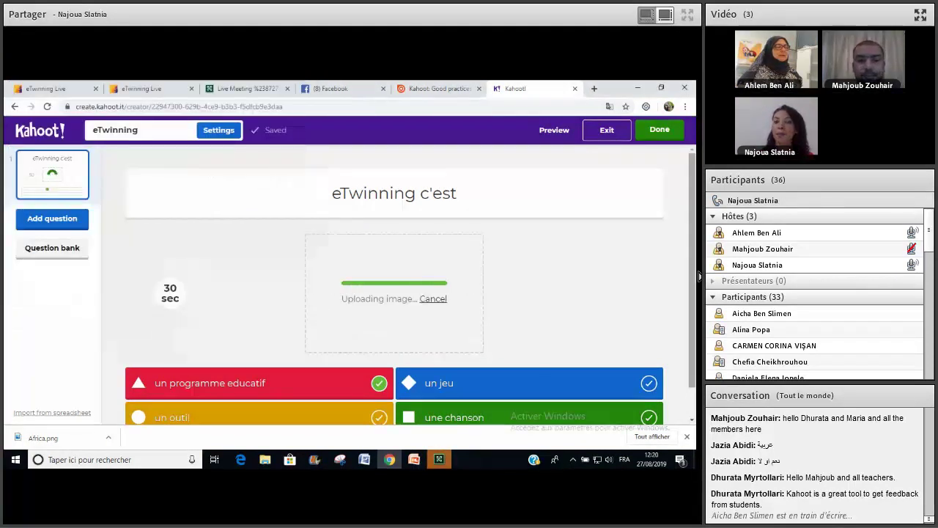
scroll(699, 277, "down", 1)
scroll(699, 276, "down", 2)
scroll(699, 276, "up", 1)
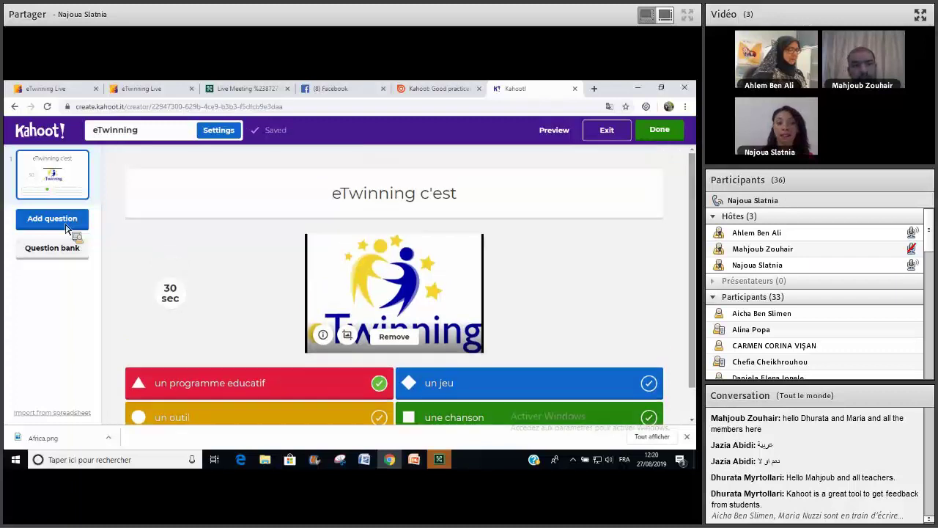
Open the question bank and search it for "Afrique".
left_click(66, 227)
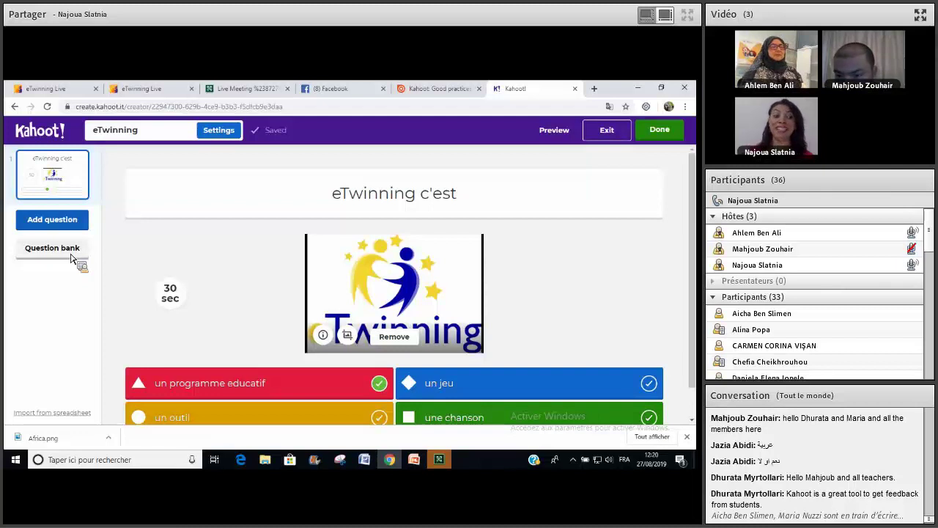
left_click(52, 249)
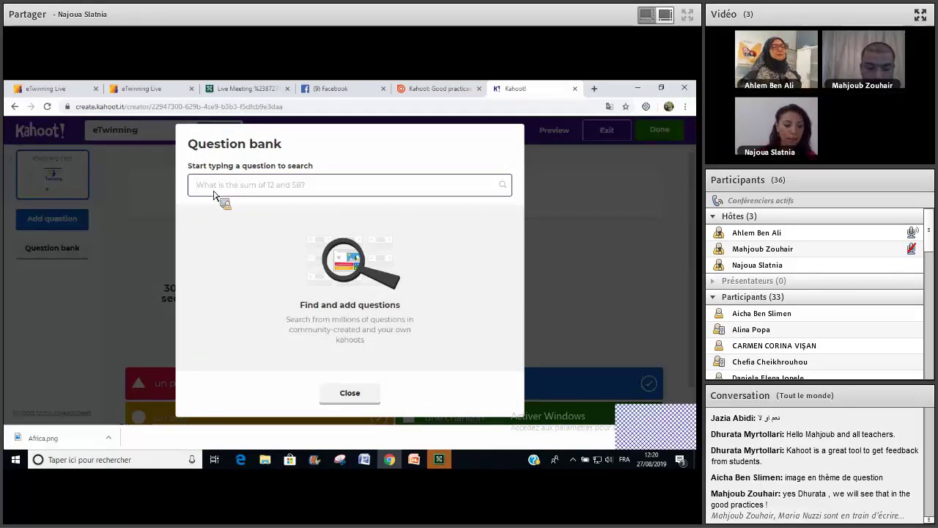
left_click(219, 189)
type("A")
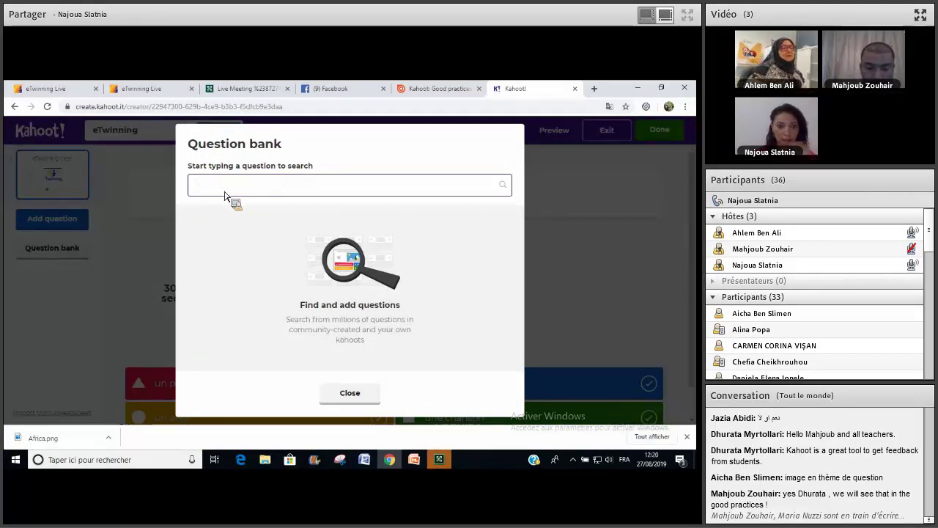
type("frique")
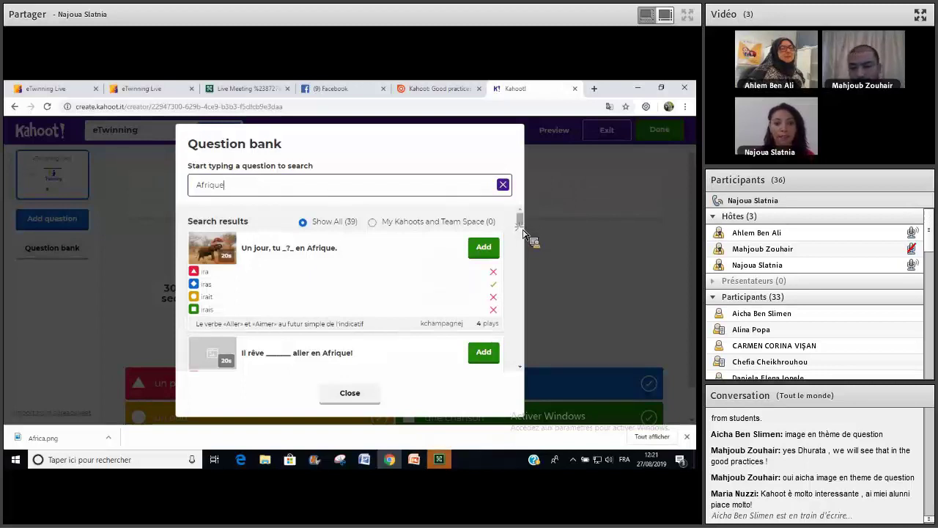
Add the question "Quels problèmes peuvent contribuer aux problèmes en Afrique?" from the search results to the kahoot and close the question bank.
scroll(522, 233, "down", 1)
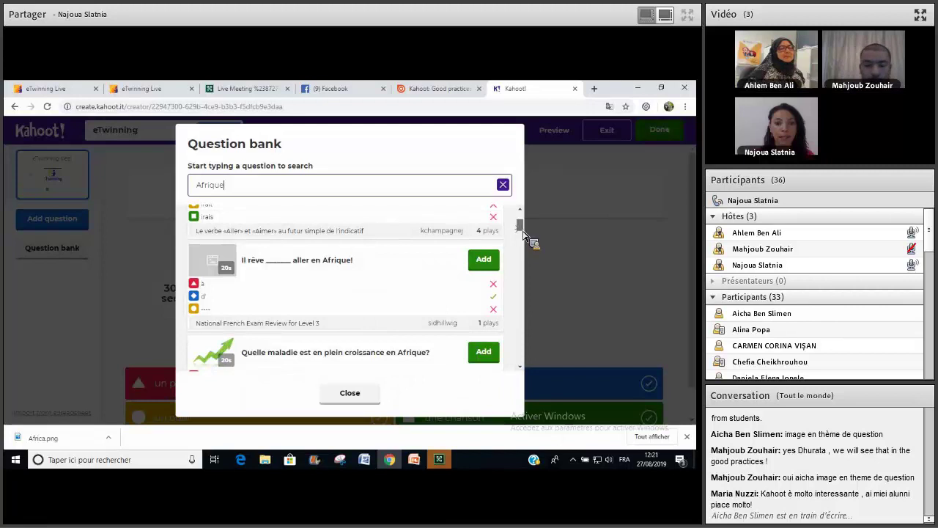
scroll(523, 233, "down", 1)
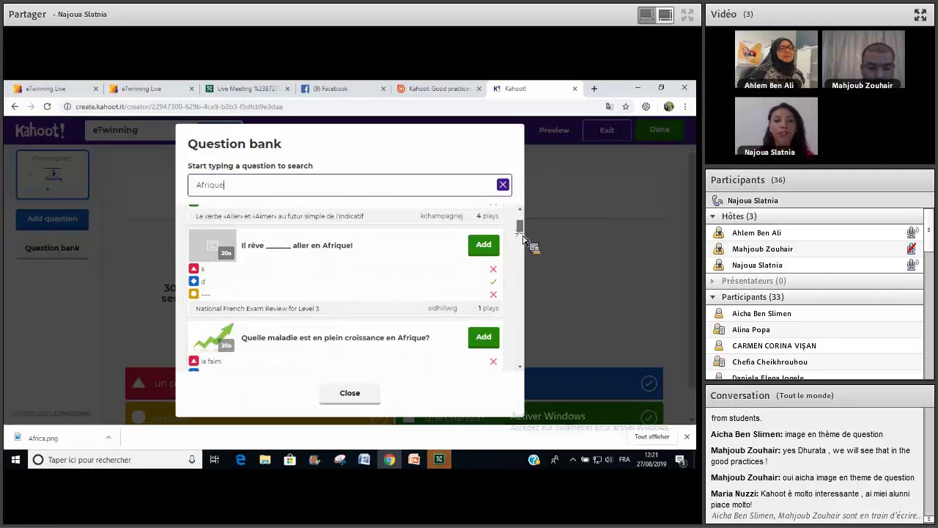
scroll(522, 236, "down", 3)
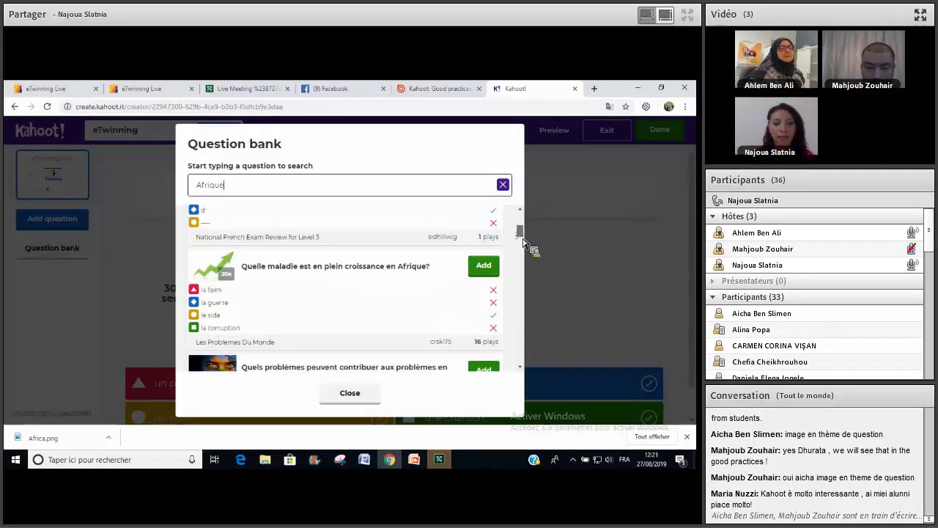
scroll(524, 239, "down", 1)
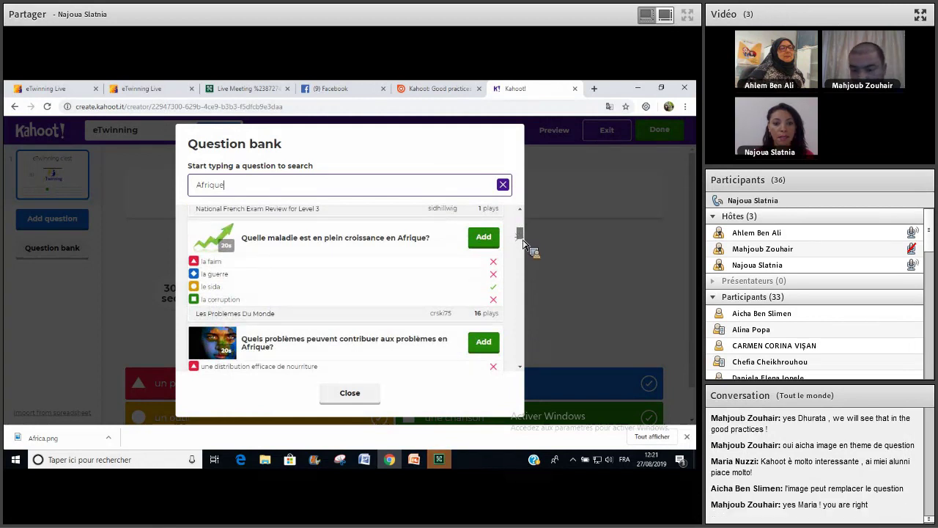
scroll(524, 244, "down", 1)
scroll(522, 245, "down", 1)
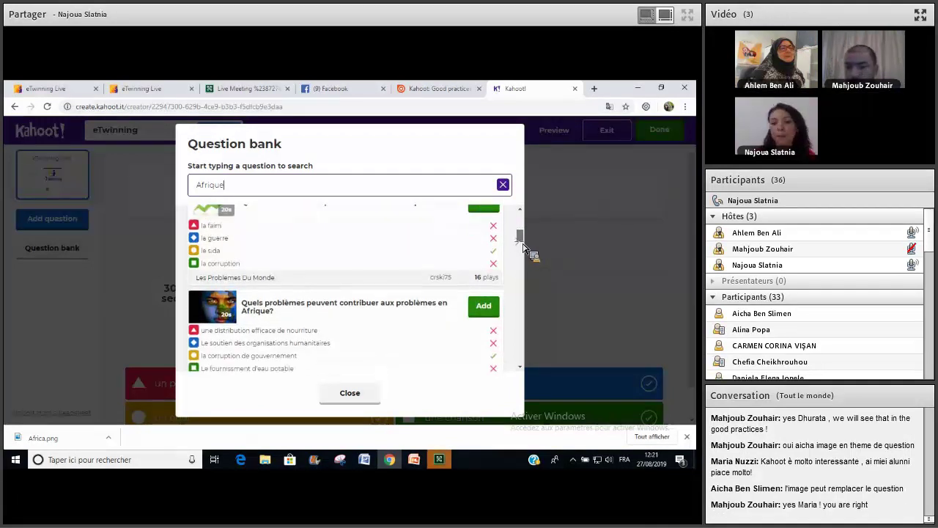
scroll(521, 253, "up", 1)
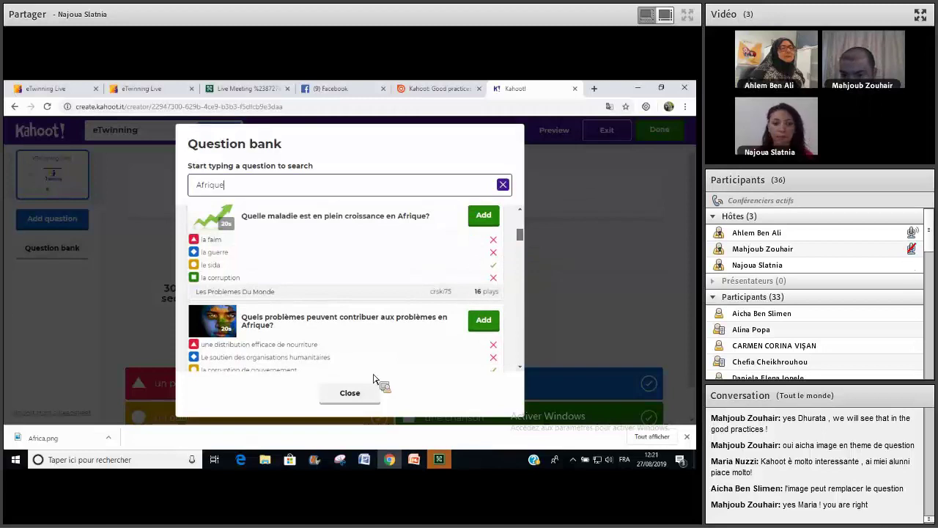
scroll(358, 395, "up", 1)
scroll(440, 367, "down", 5)
scroll(532, 329, "up", 1)
left_click(489, 256)
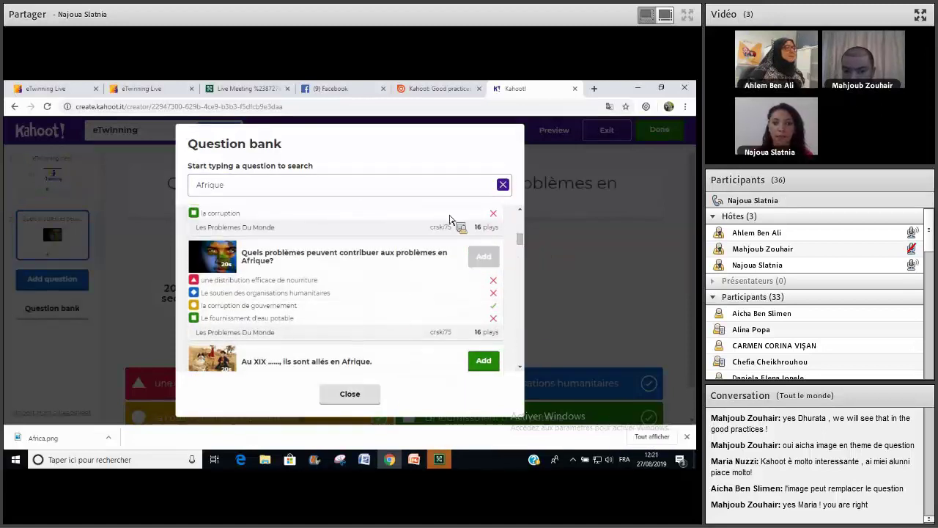
key("Escape")
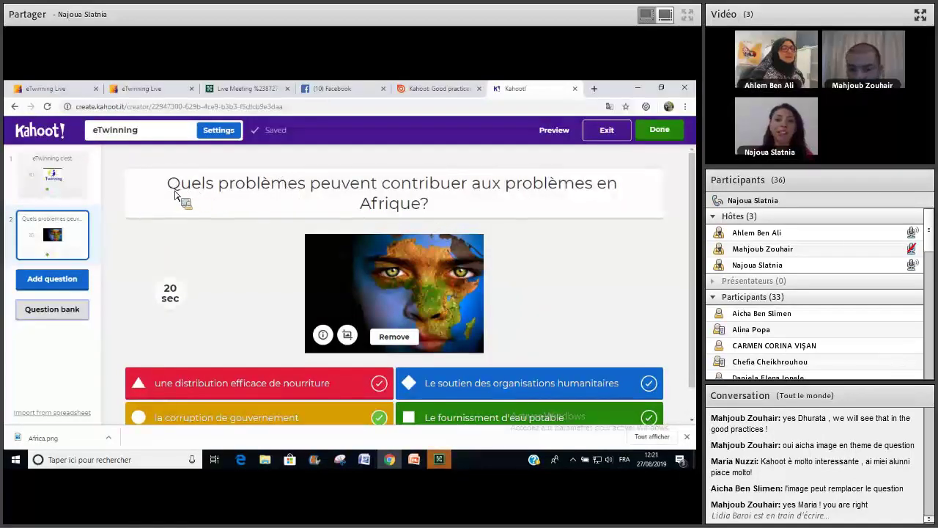
Replace the second question's text with "Quel est le pays africain qui fait partie de eTwinning Plus?".
left_click_drag(421, 203, 167, 183)
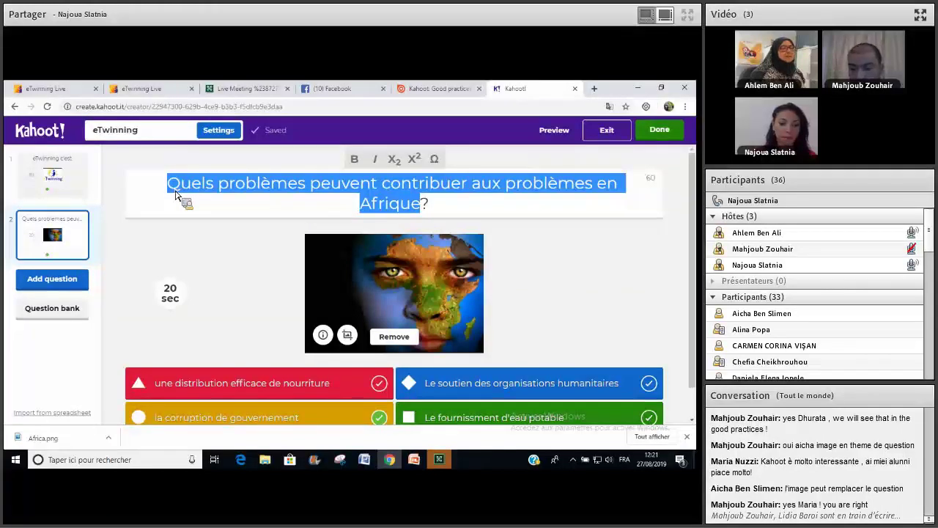
type("Quel e")
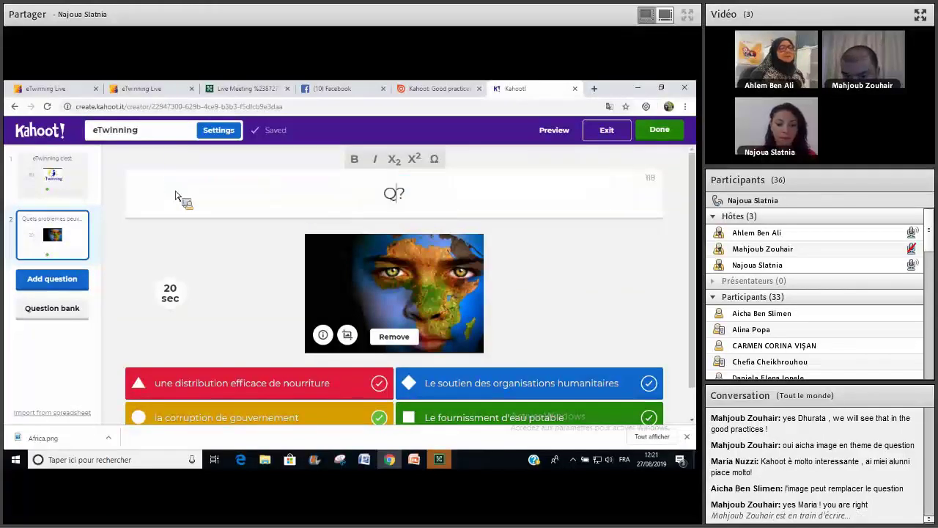
type("st le pays ")
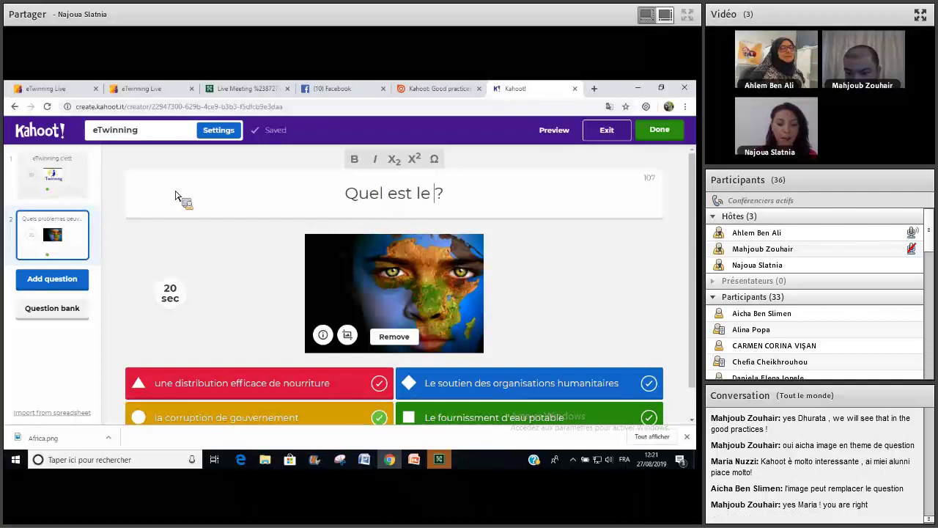
type("a")
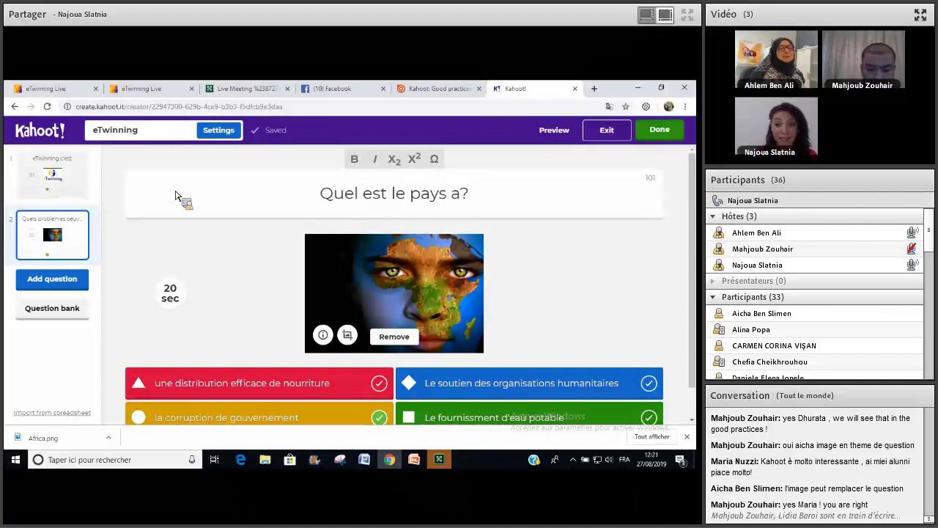
type("fricain ")
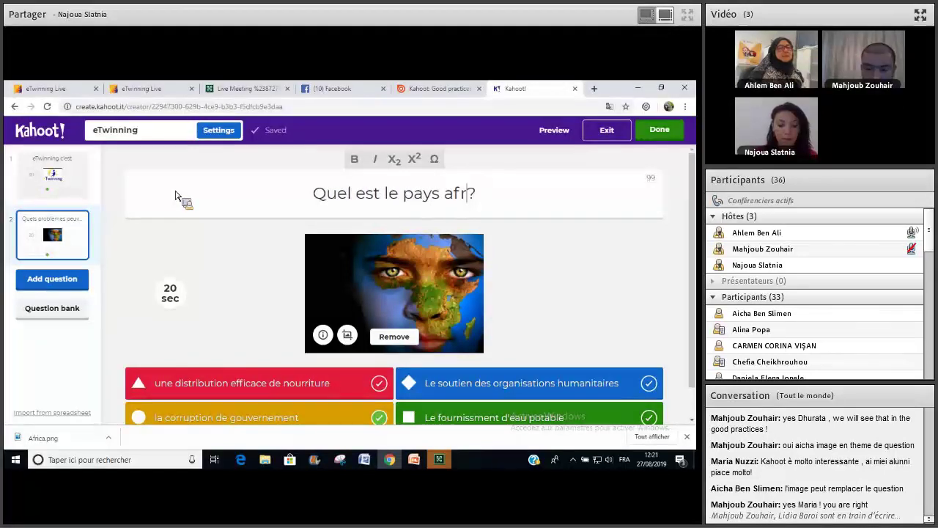
type("qui fait ")
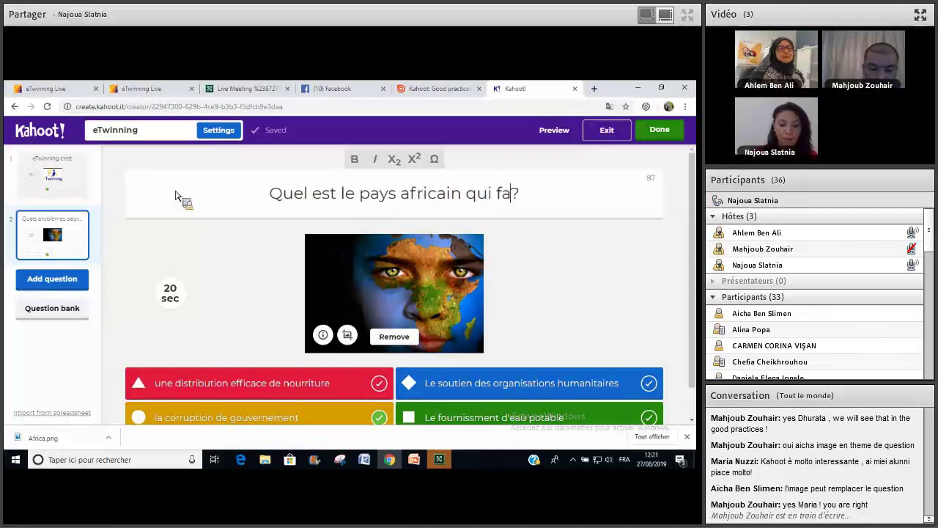
type("partie de ")
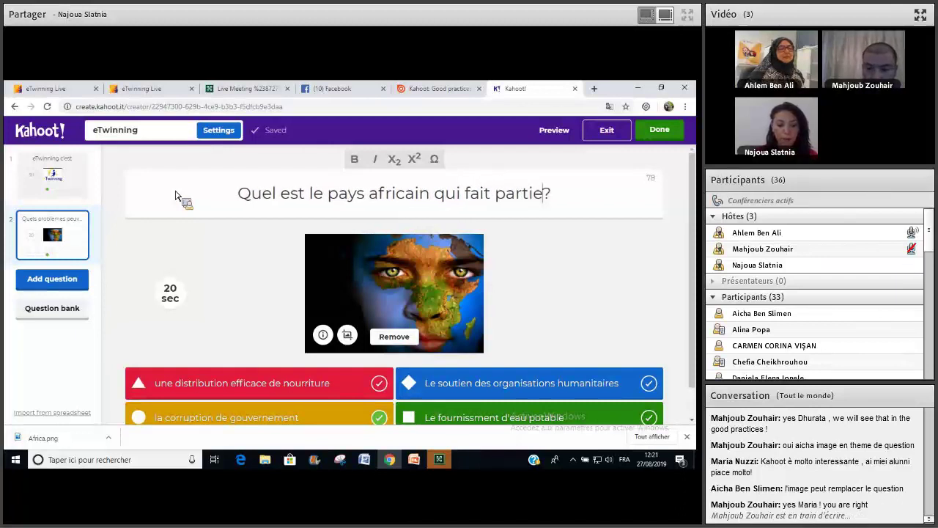
type("eTwinning ")
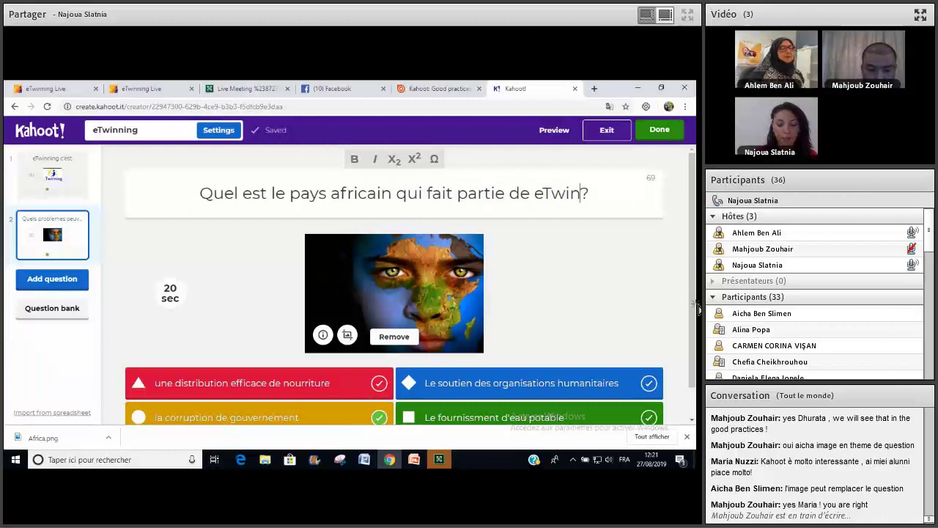
type("Plus")
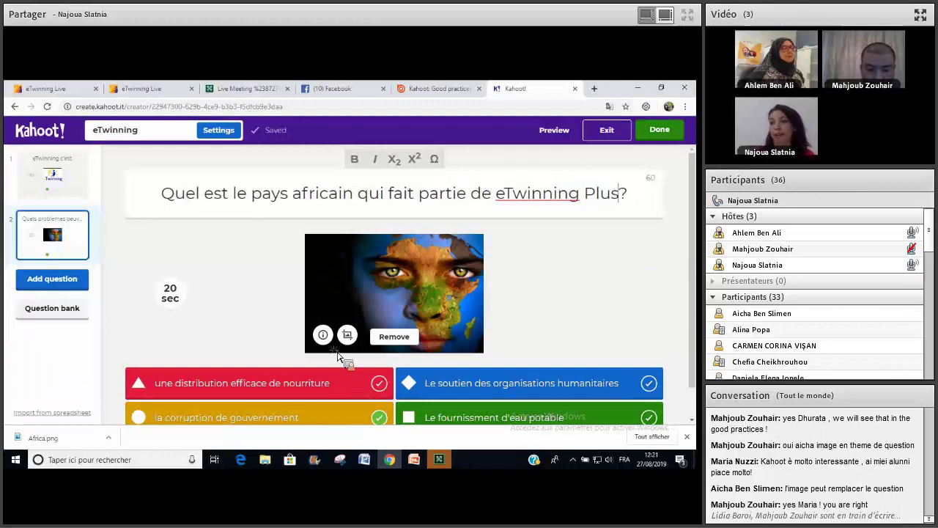
Replace the second question's first two answers with "Algérie" and "Tunisie".
scroll(315, 363, "down", 1)
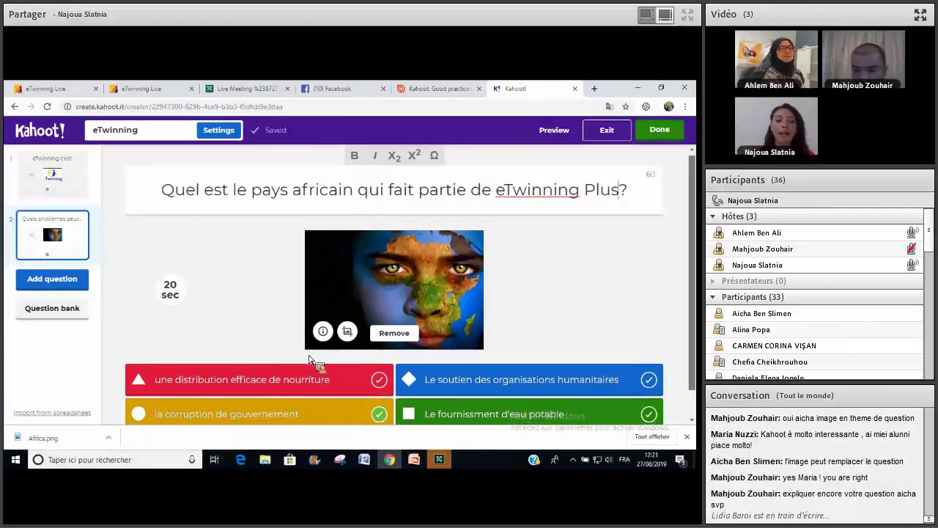
left_click(309, 359)
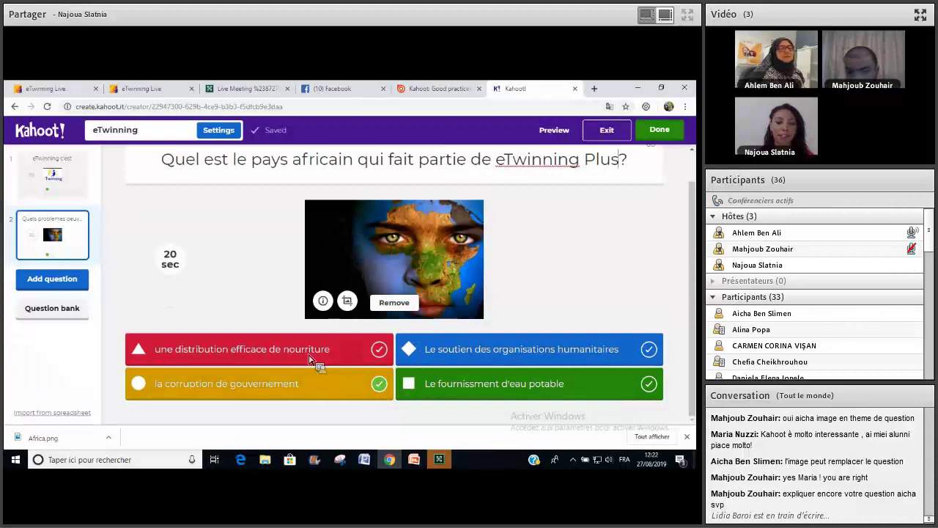
key("ctrl+a")
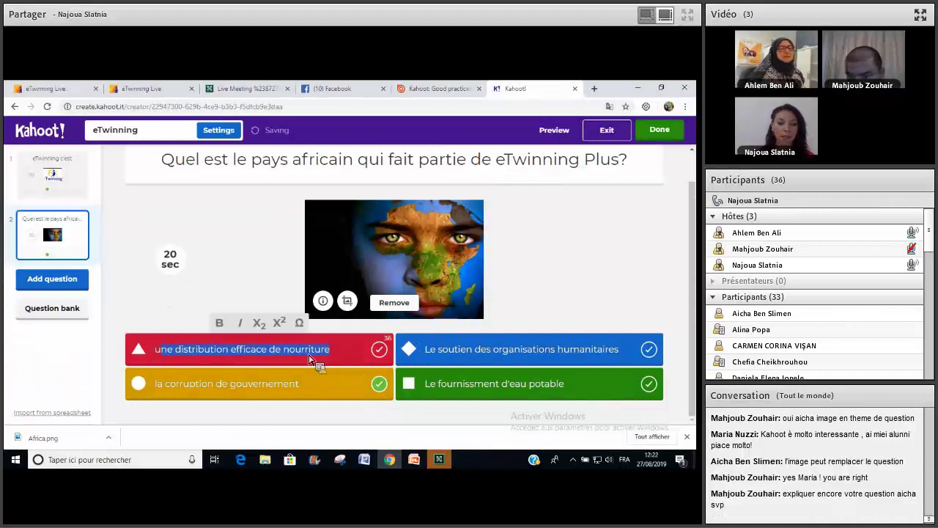
key("BackSpace")
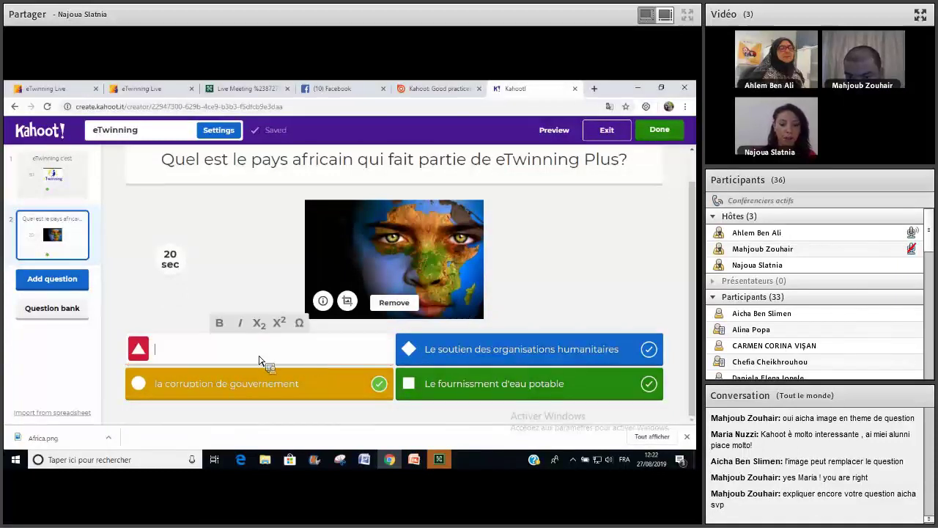
type("Algérie")
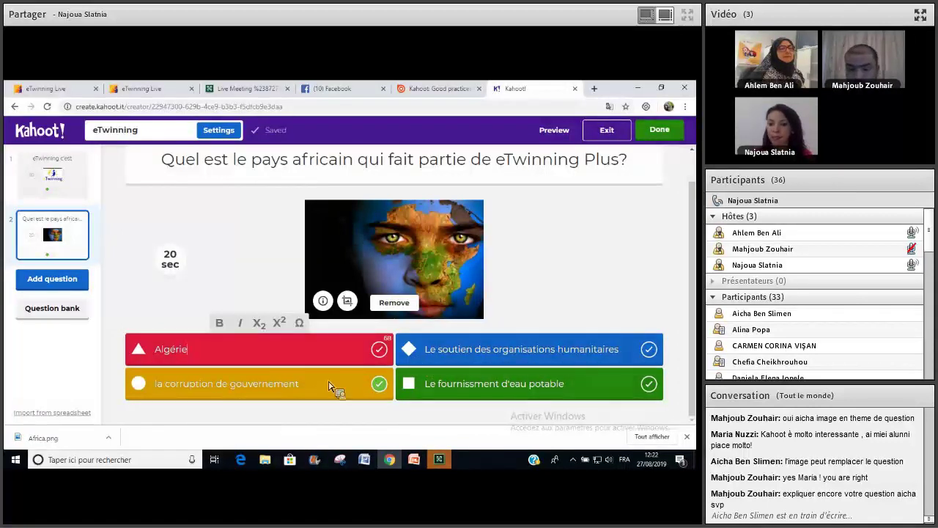
key("Tab")
type("Tunisie")
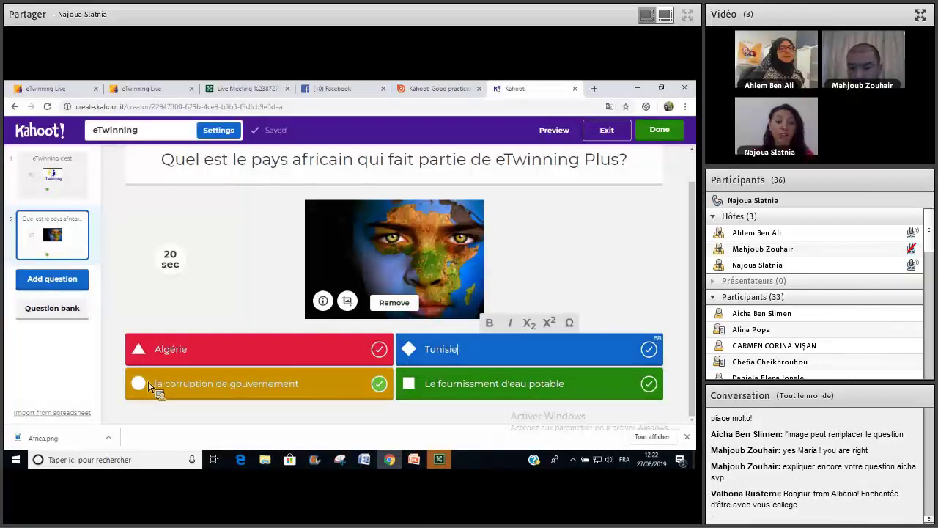
Change the second question's third answer to "Nigeria" and clear the text of its fourth answer.
left_click_drag(299, 383, 155, 386)
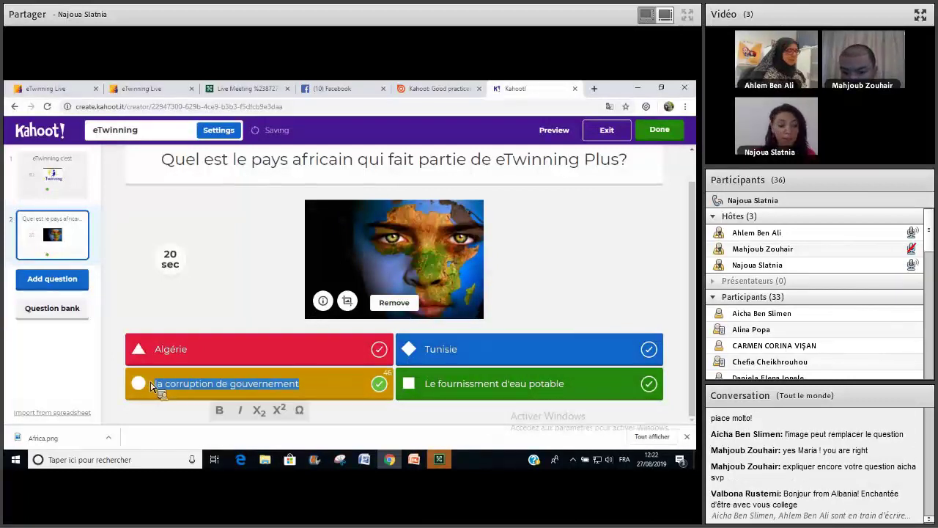
type("Nih")
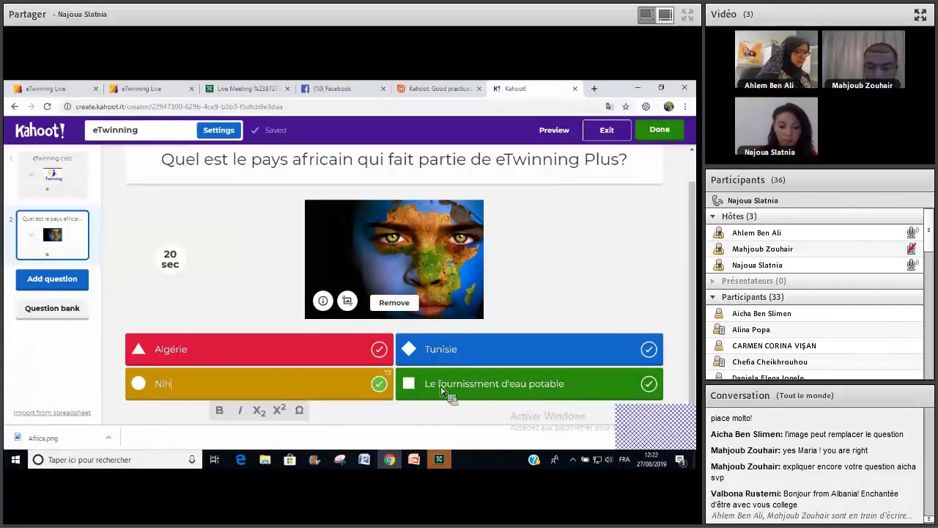
key("BackSpace")
type("geria")
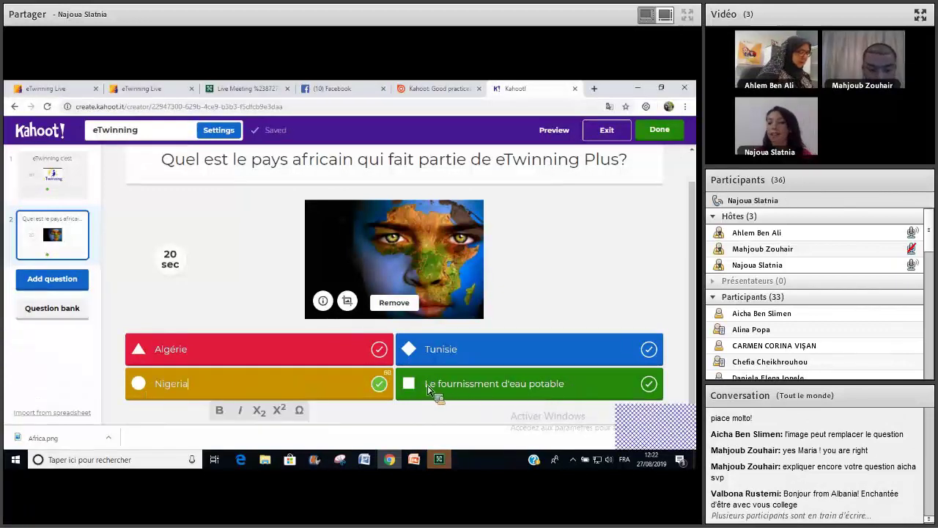
left_click_drag(456, 384, 700, 325)
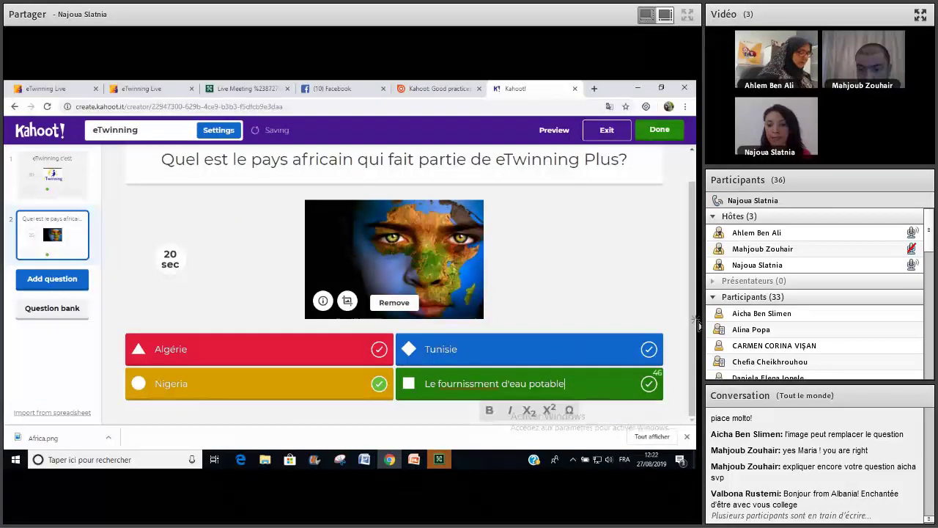
key("ctrl+a")
key("BackSpace")
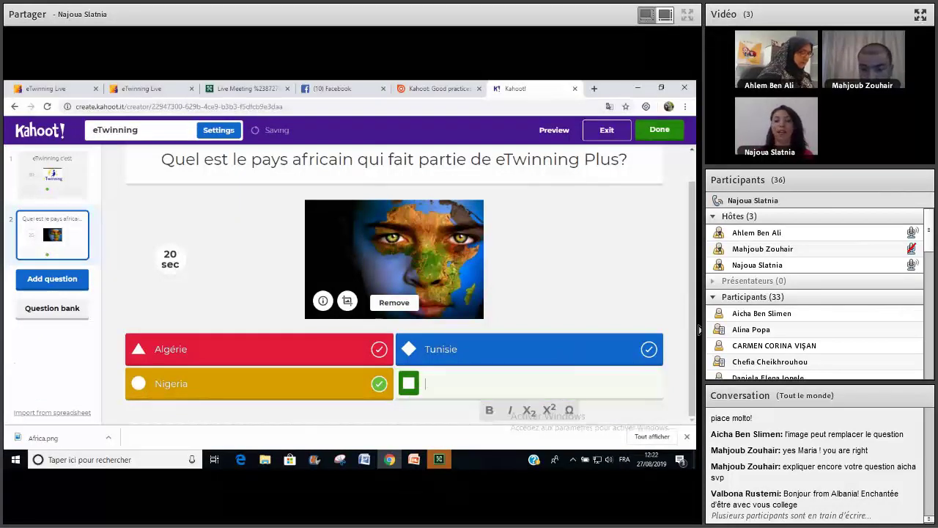
Mark "Tunisie" as a correct answer to the second question.
scroll(660, 363, "up", 1)
scroll(669, 357, "down", 1)
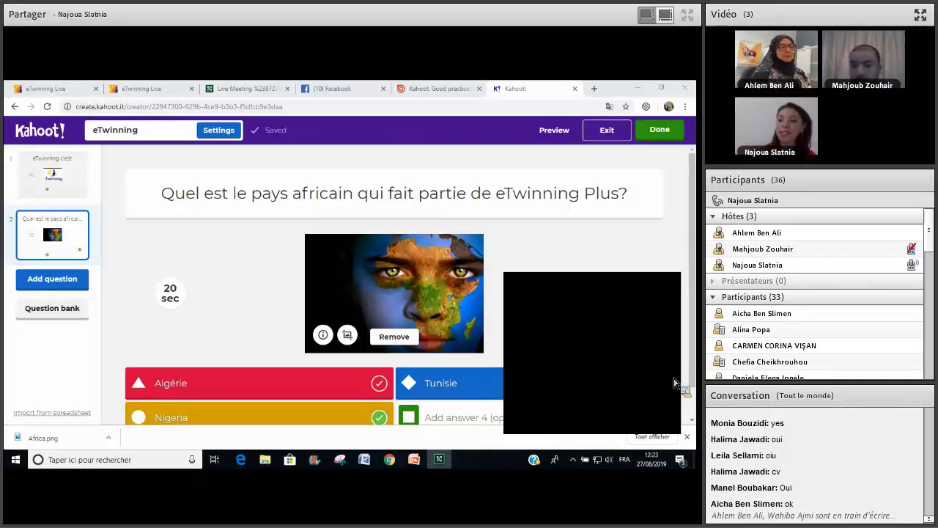
left_click(699, 345)
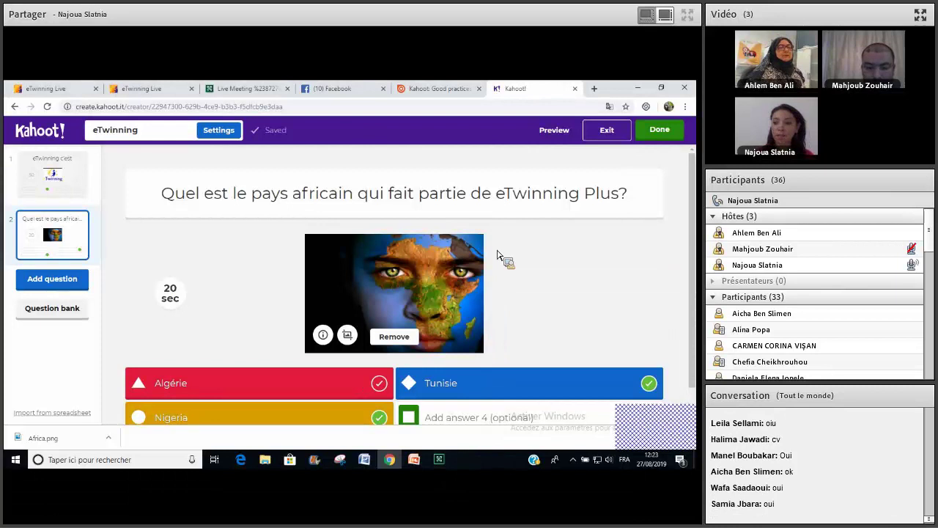
scroll(69, 310, "down", 1)
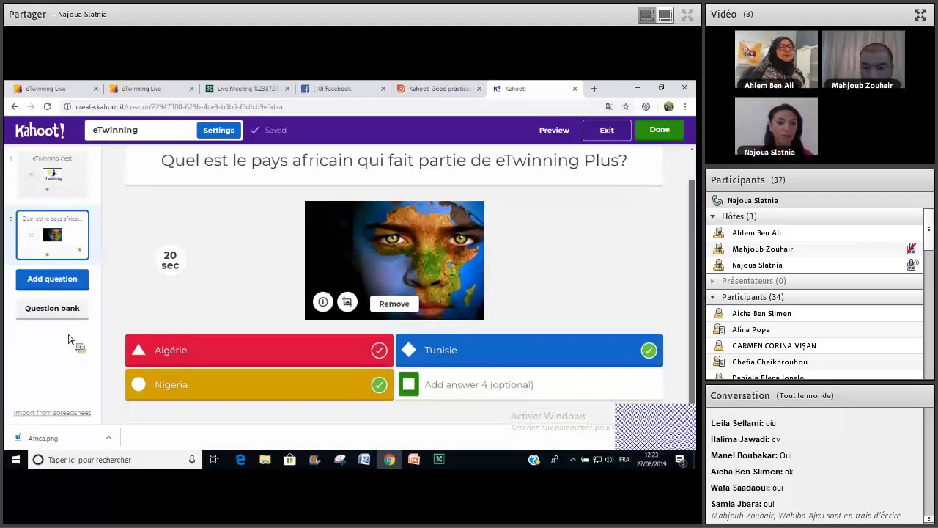
scroll(72, 337, "up", 1)
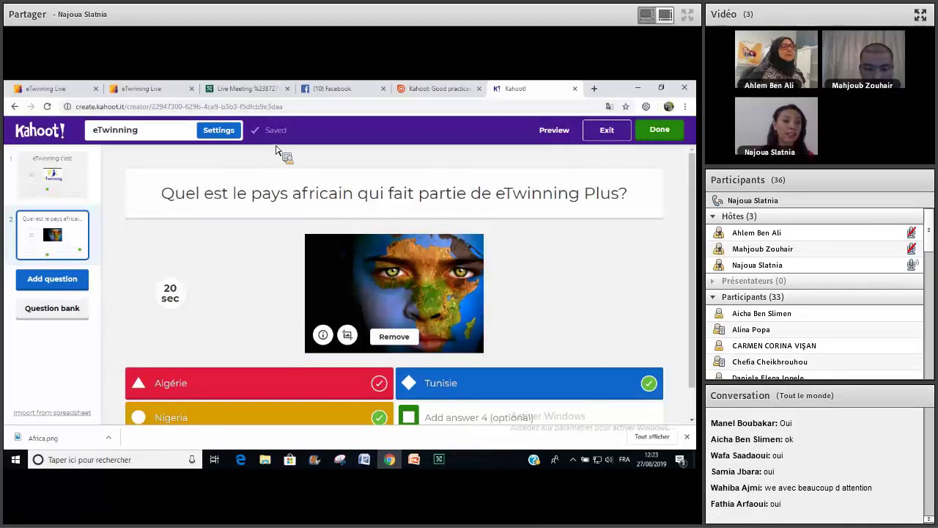
Add a true or false question with the text "eTwinning offre plusieurs recompenses".
left_click(67, 282)
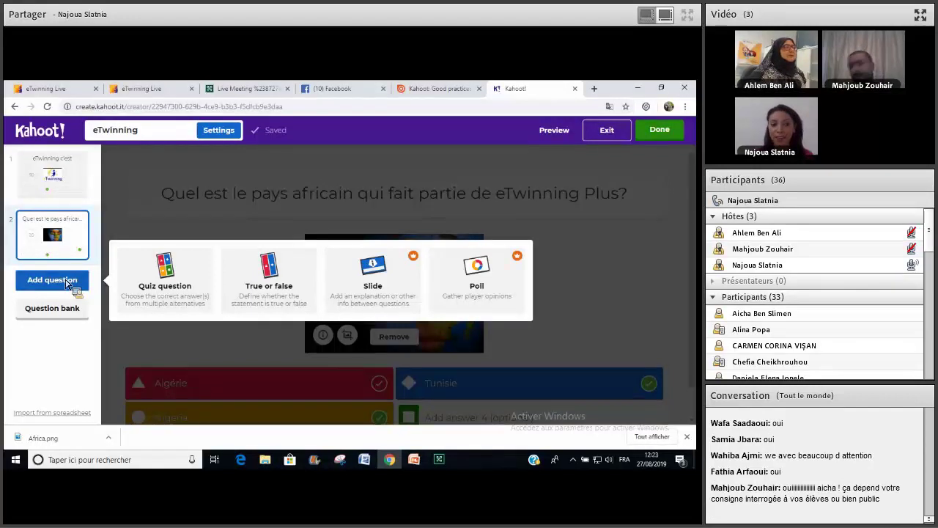
left_click(187, 287)
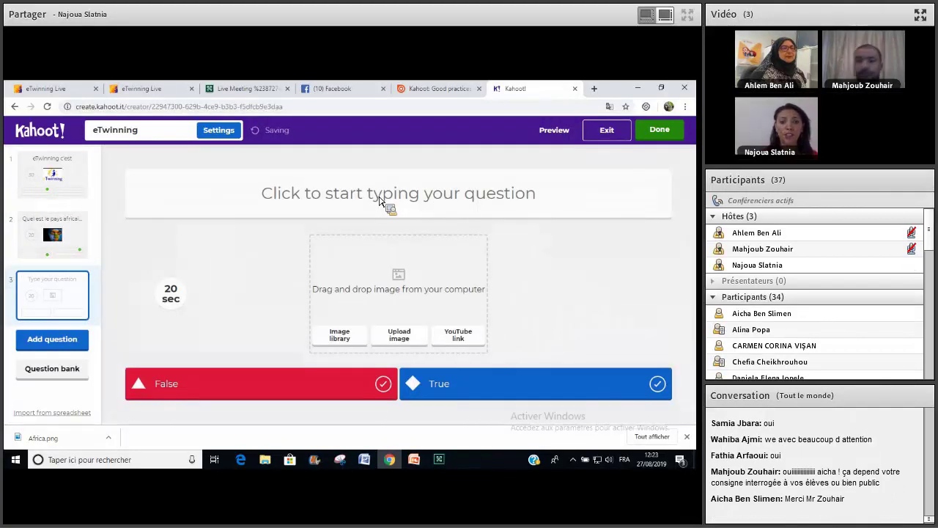
left_click(381, 202)
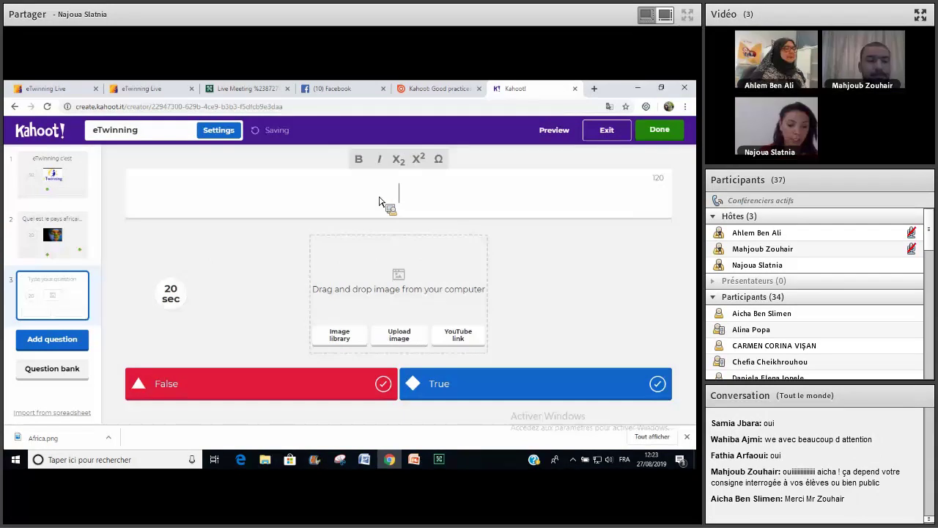
type("eTwinning ")
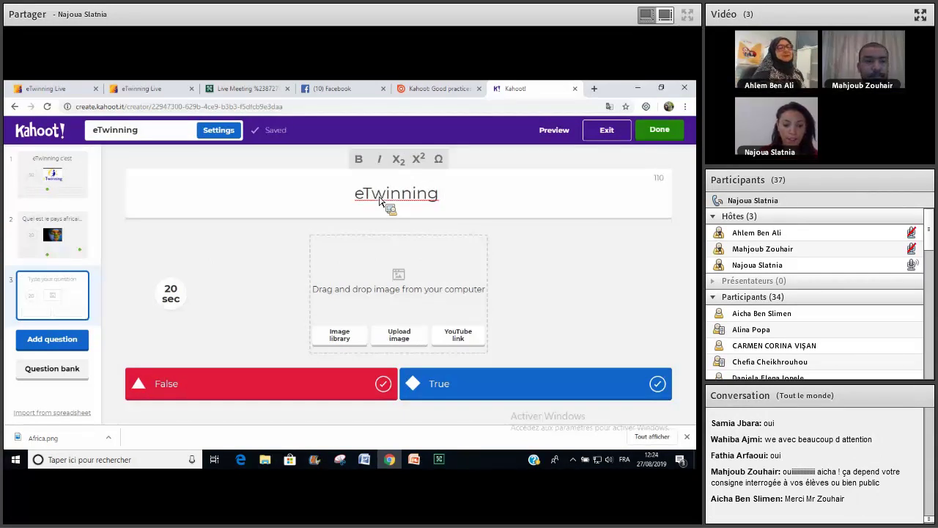
type("offre ")
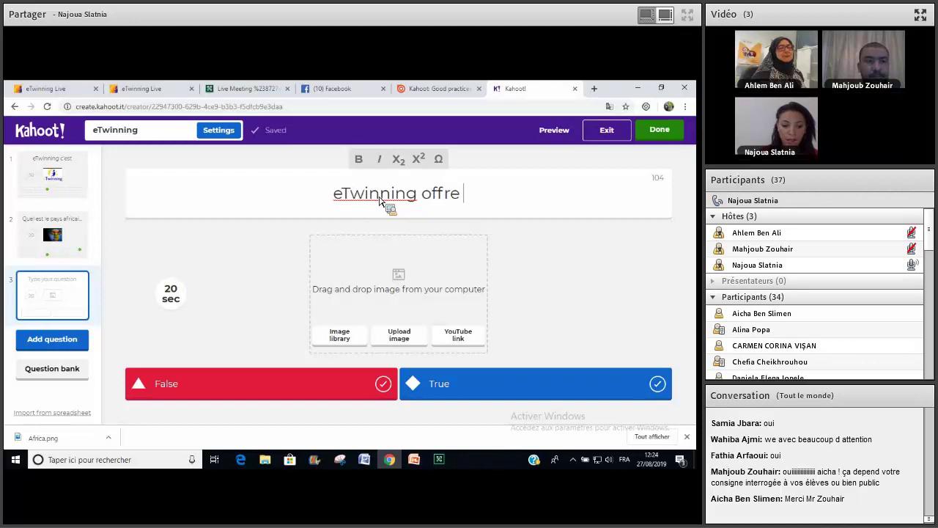
type("plusieurs re")
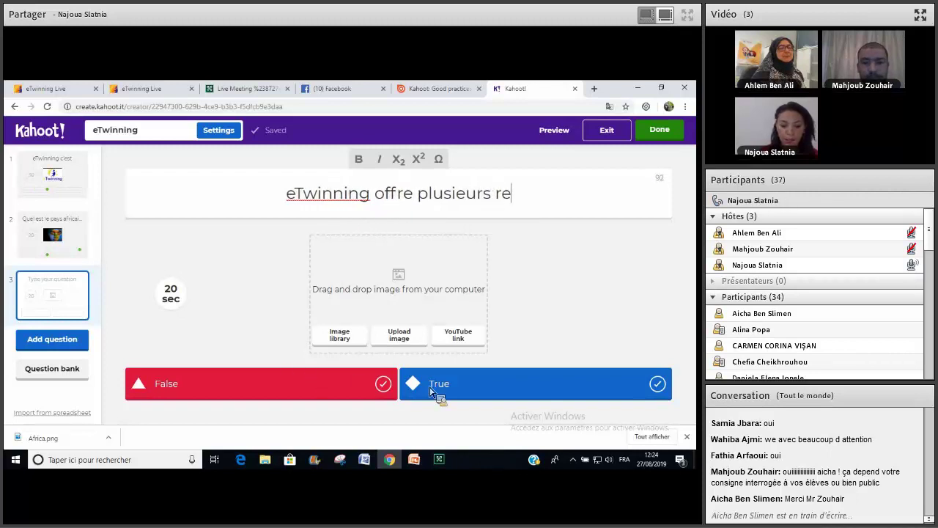
type("compenses")
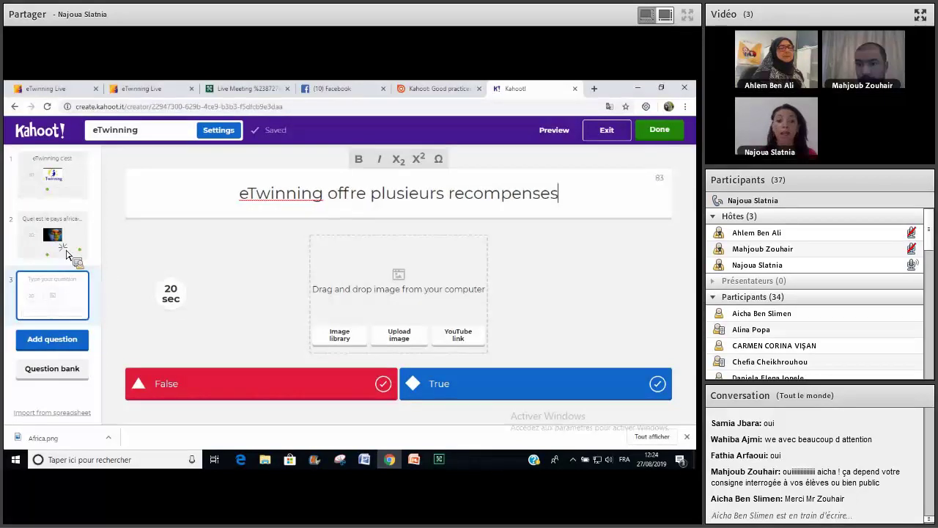
left_click(382, 383)
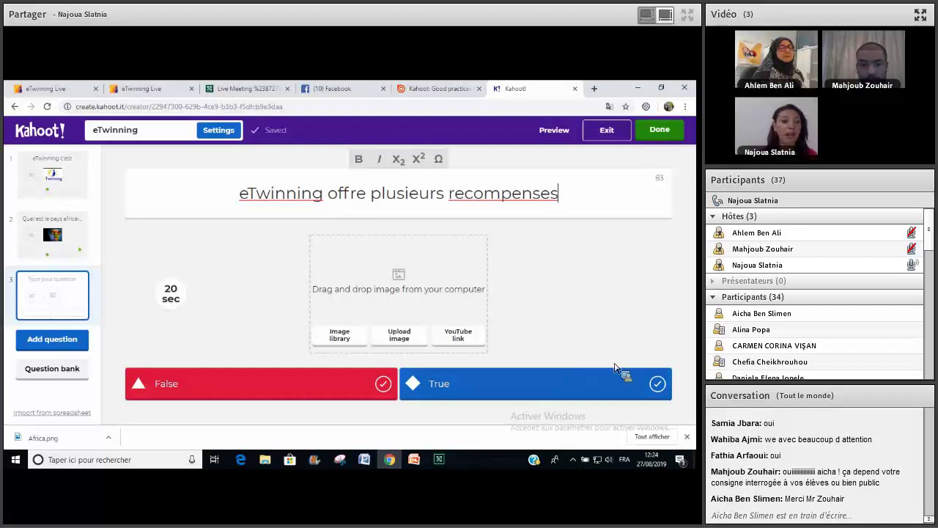
left_click(103, 209)
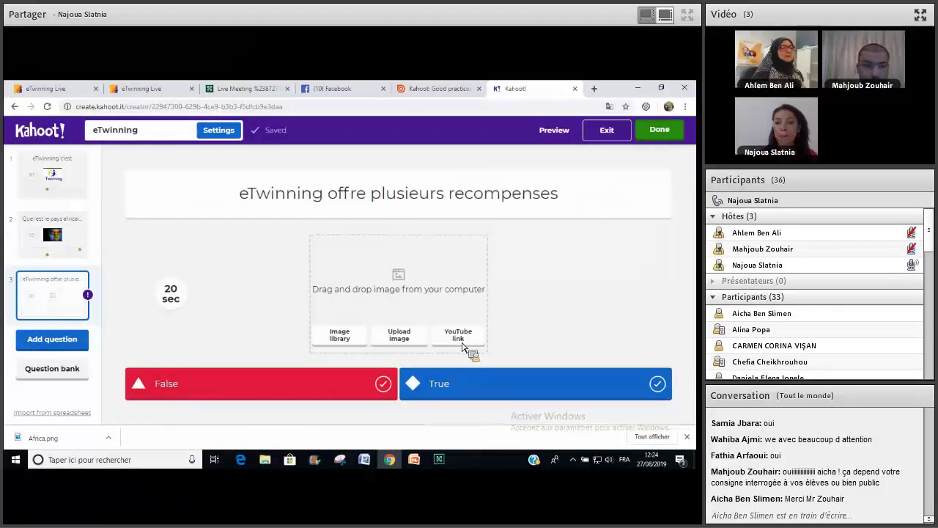
Add the Enrique Iglesias YouTube video to the true or false question, starting at 20 seconds and ending at 40 seconds.
left_click_drag(444, 362, 318, 363)
key("alt+Tab")
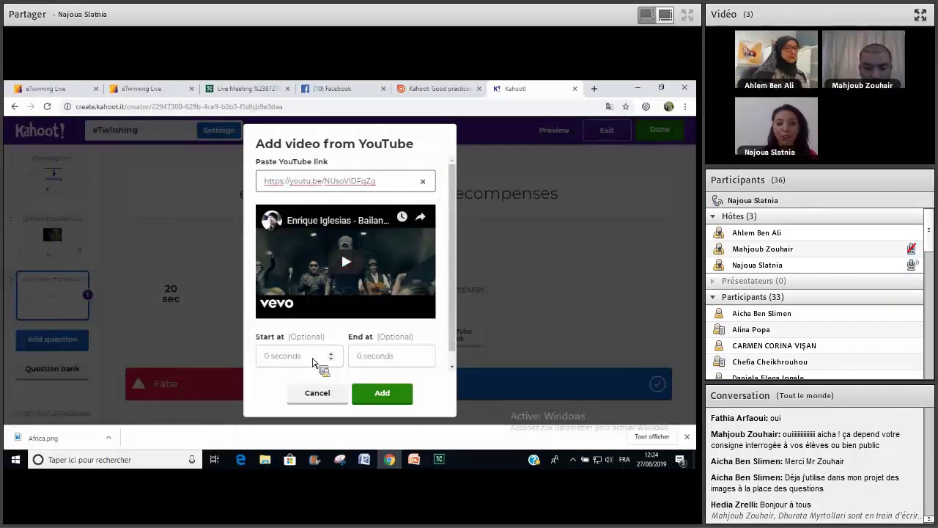
left_click(327, 363)
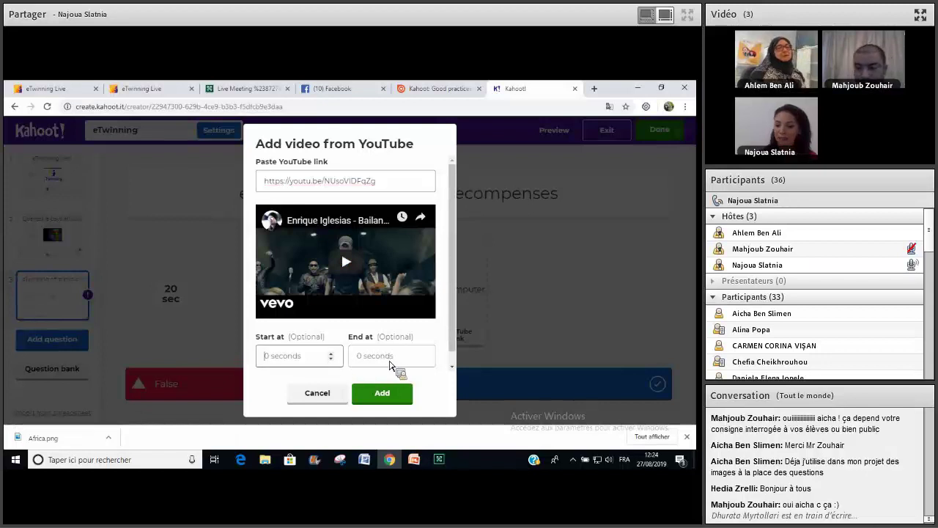
type("20")
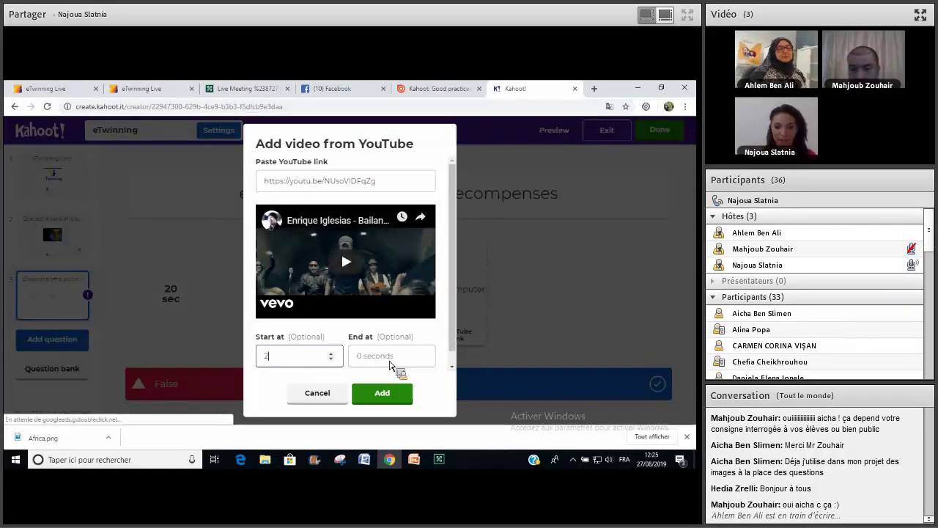
left_click(390, 361)
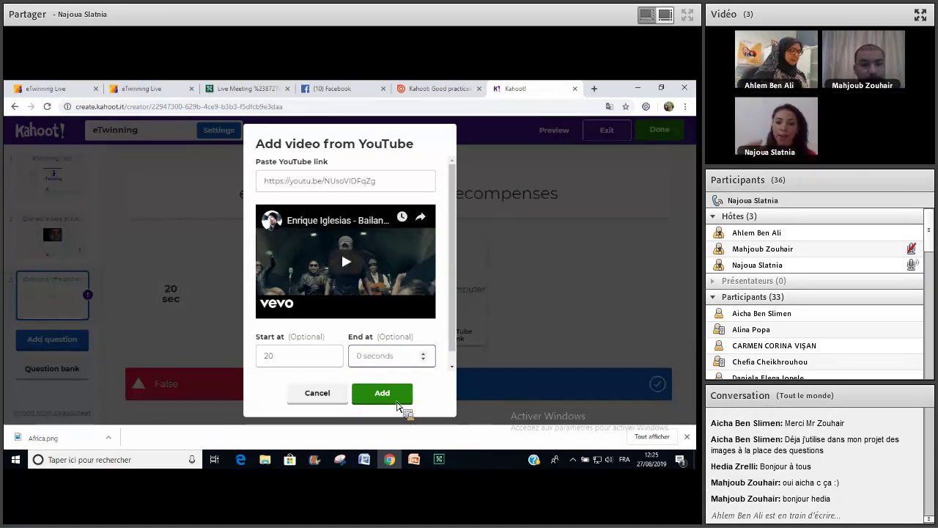
type("40")
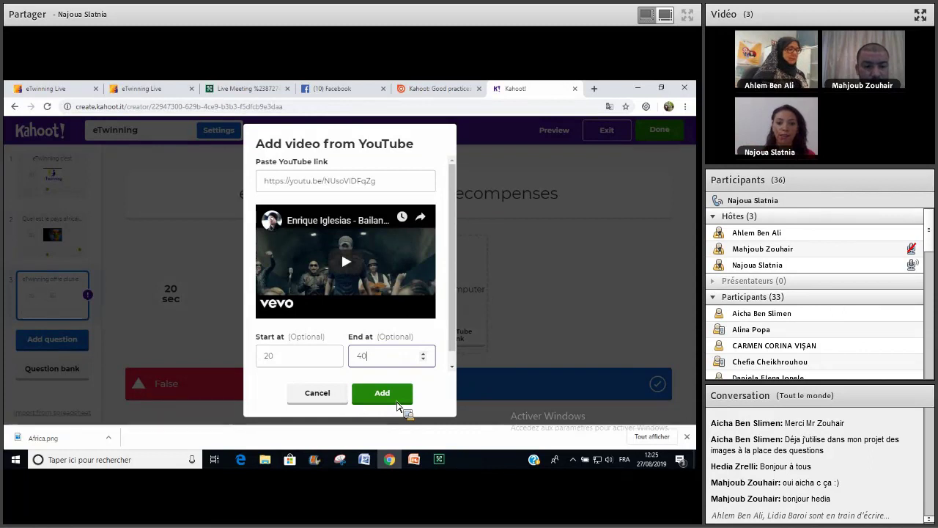
left_click(397, 405)
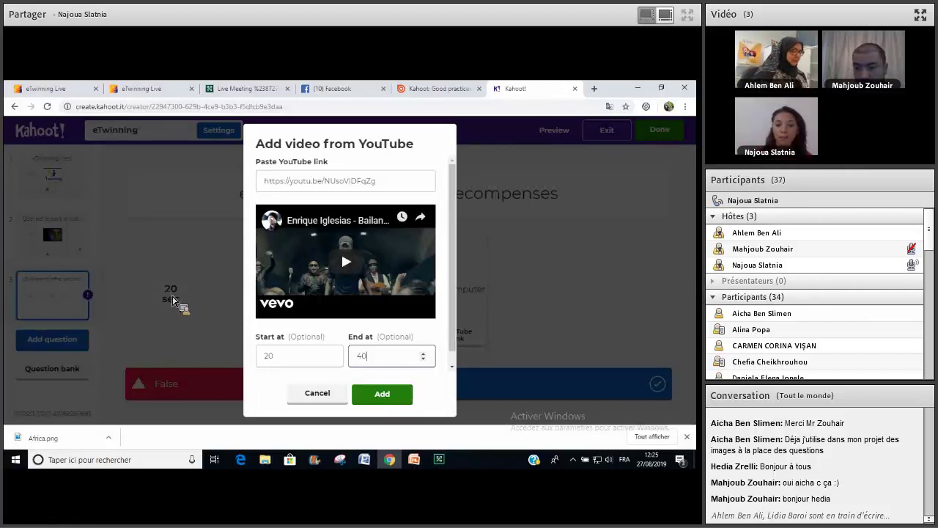
key("Return")
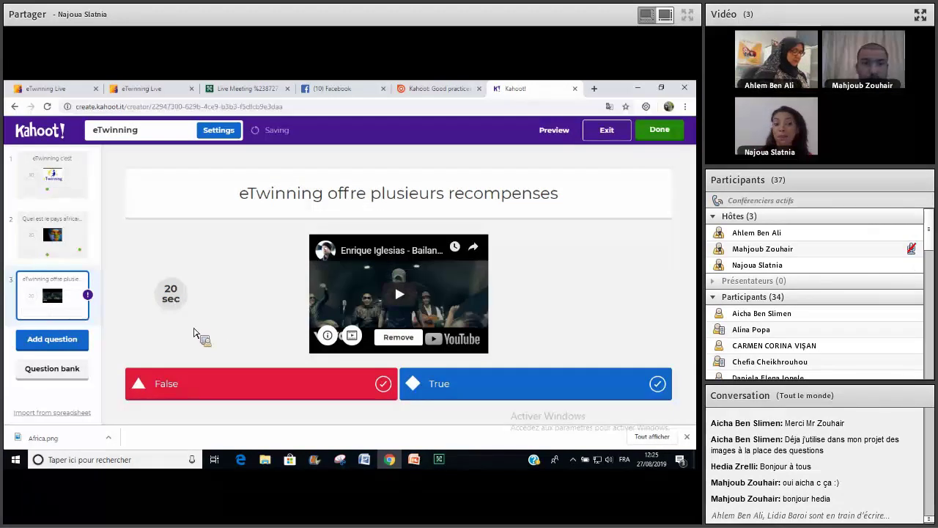
Keep the true or false question's time limit at 20 seconds and mark "True" as its correct answer.
left_click(170, 294)
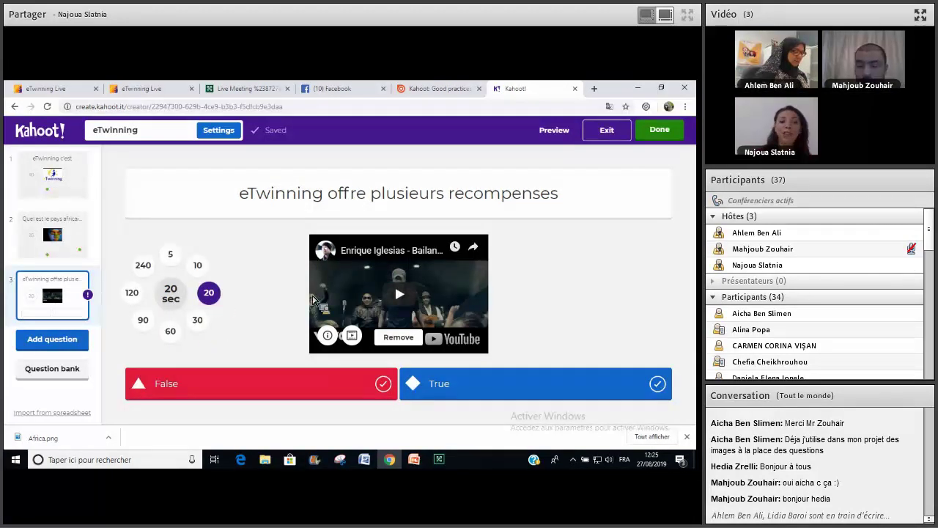
left_click(209, 294)
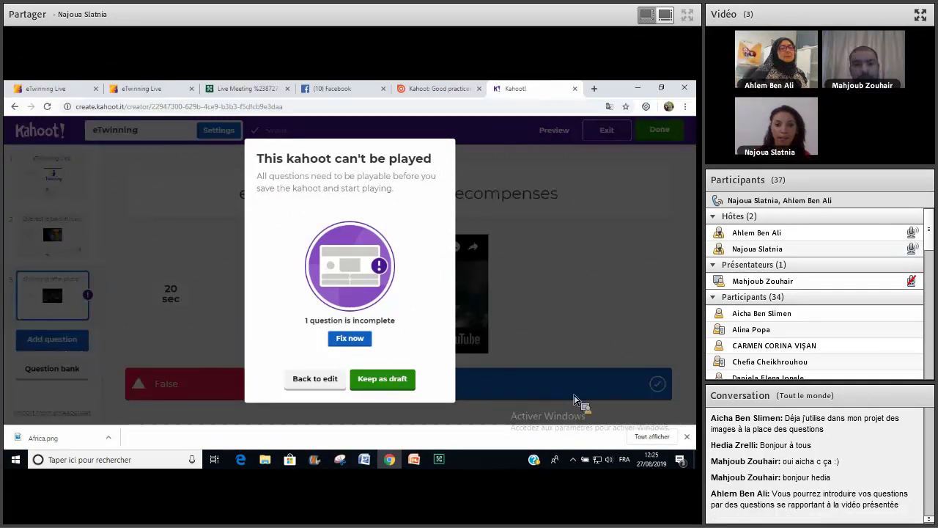
left_click(659, 399)
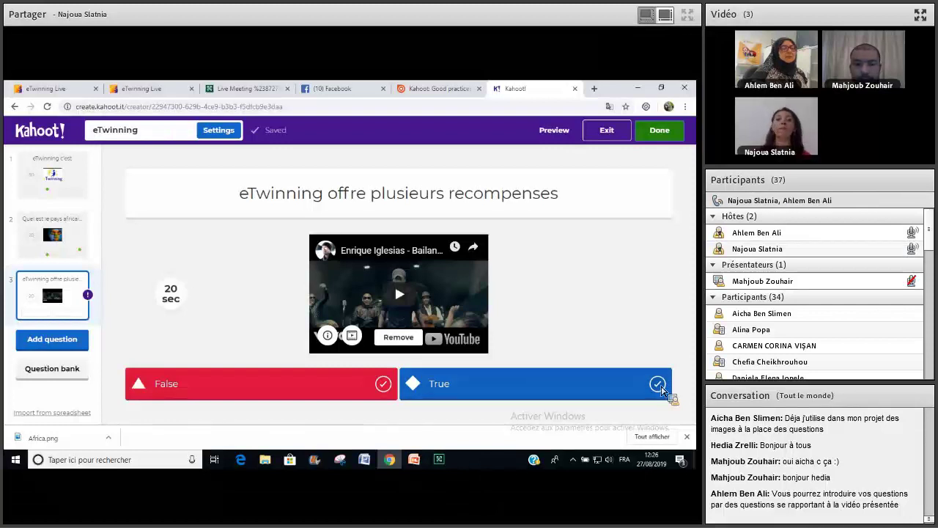
left_click(662, 388)
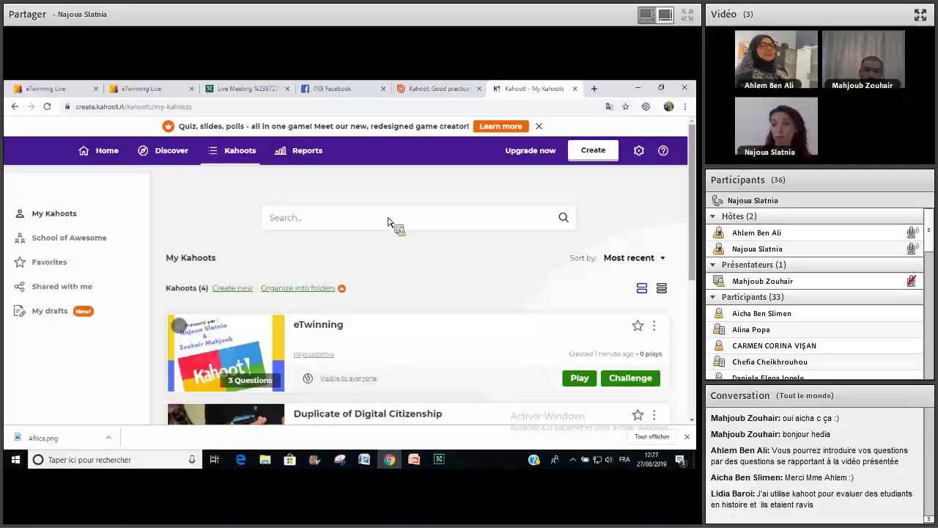
Look through the quizzes saved in My Kahoots.
scroll(675, 232, "down", 1)
scroll(682, 232, "down", 2)
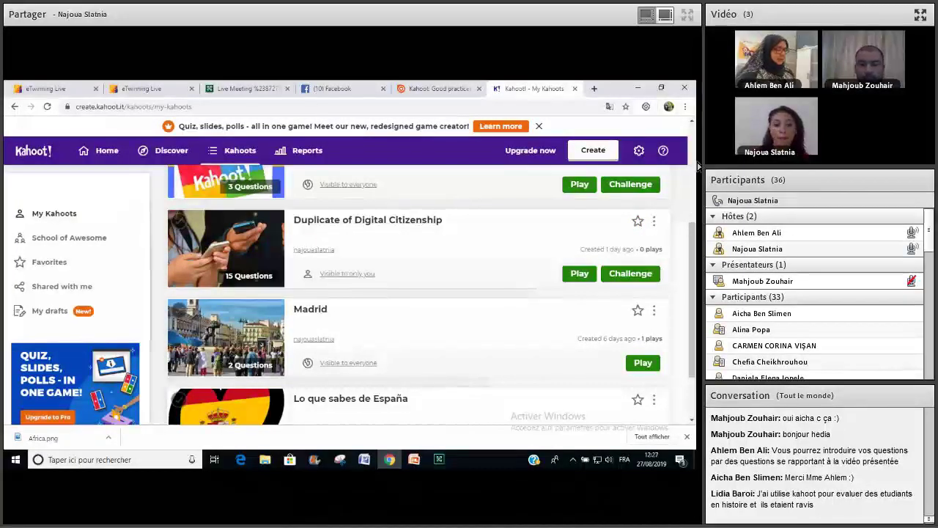
scroll(699, 167, "down", 1)
scroll(699, 167, "up", 2)
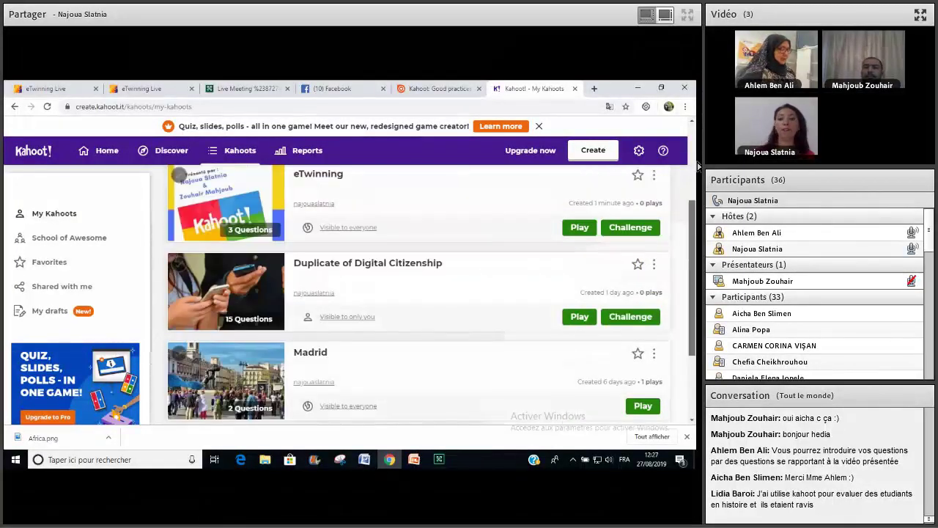
scroll(697, 168, "up", 2)
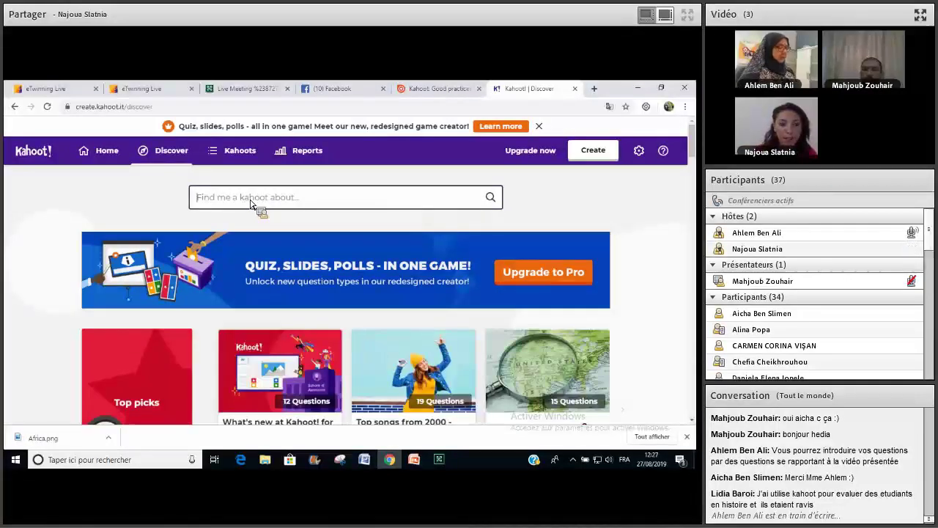
Search the Discover library for "Les nouvelles technologies".
type("Les n")
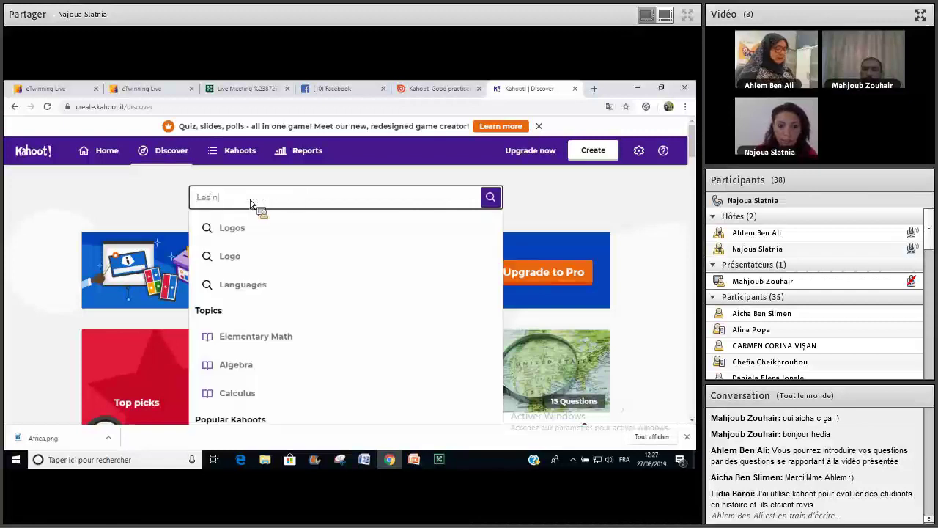
type("ouvelles technolo")
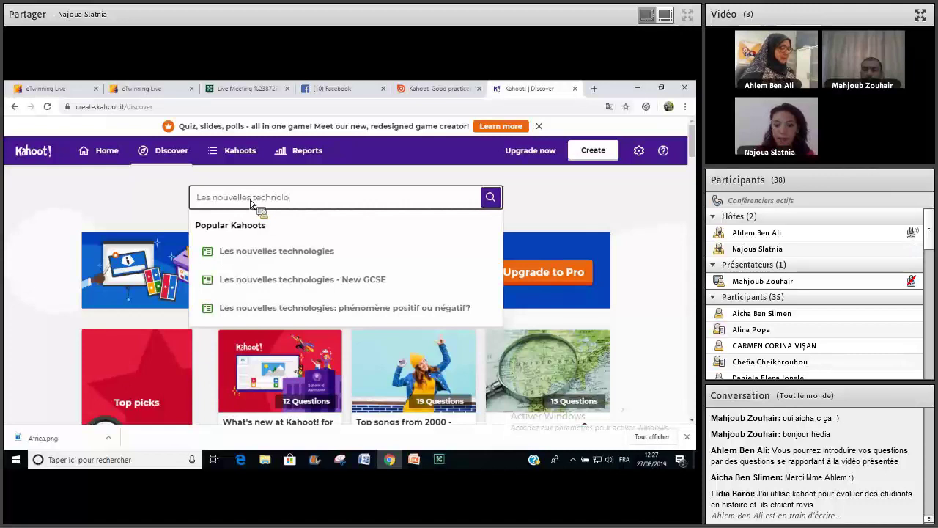
type("gie")
type("s")
key("Return")
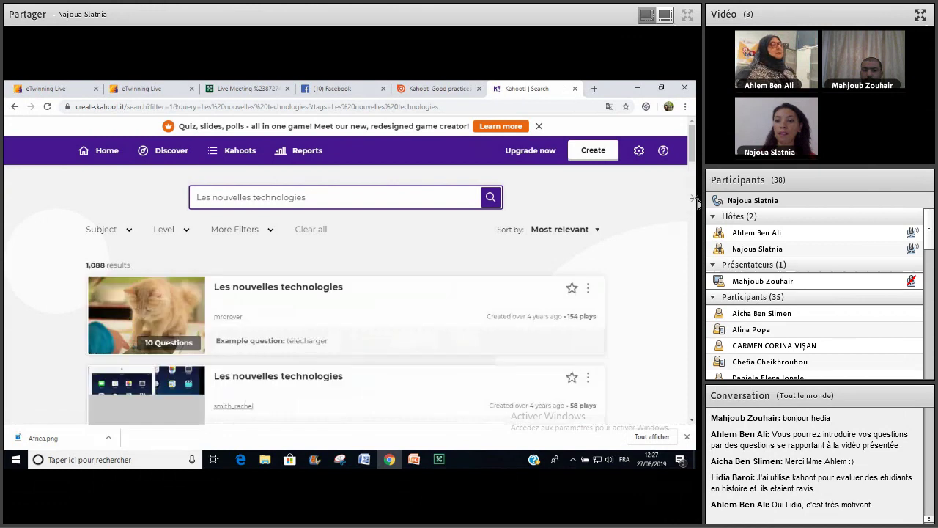
Browse the search results and open the 16-question kahoot "Les Nouvelles Technologies".
scroll(689, 228, "down", 3)
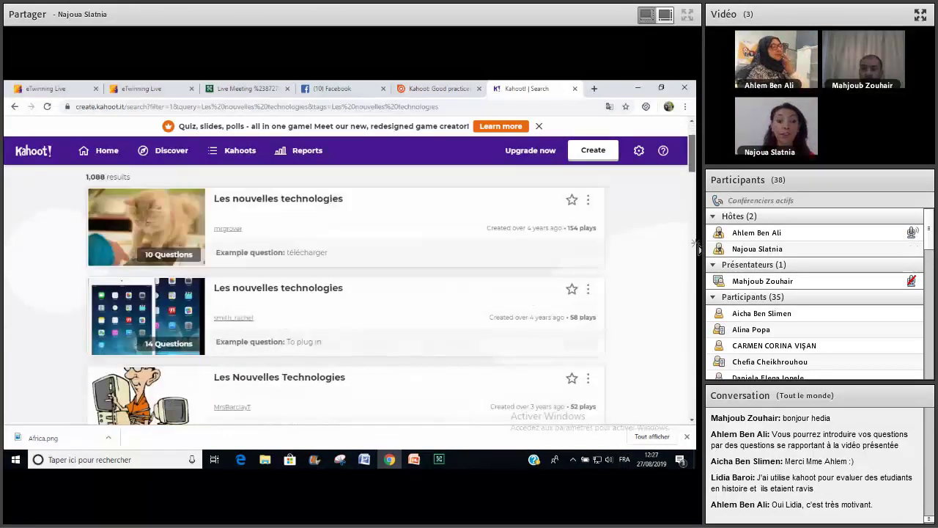
scroll(440, 293, "down", 5)
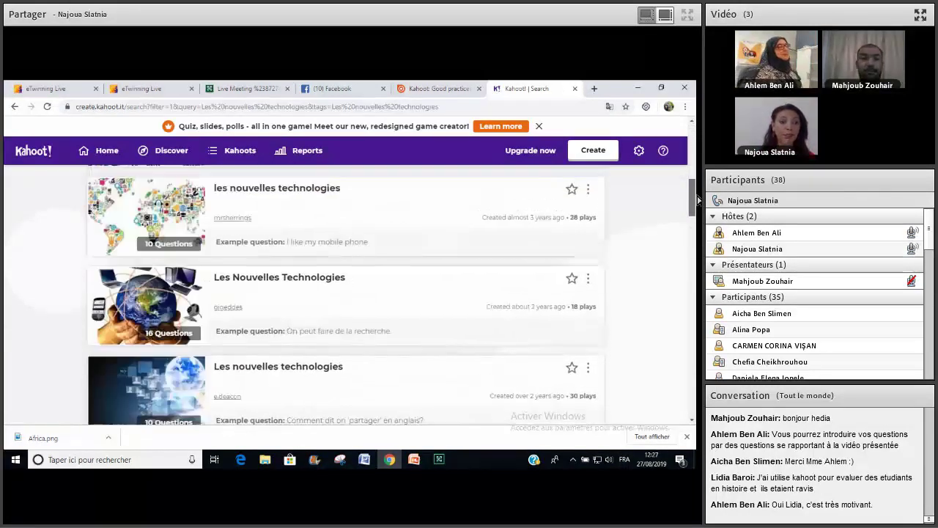
scroll(308, 306, "down", 5)
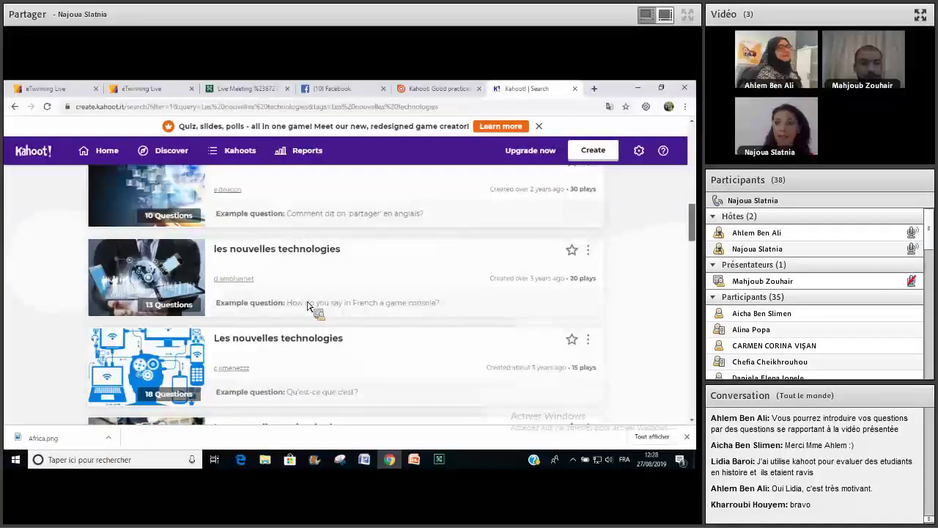
scroll(308, 306, "up", 5)
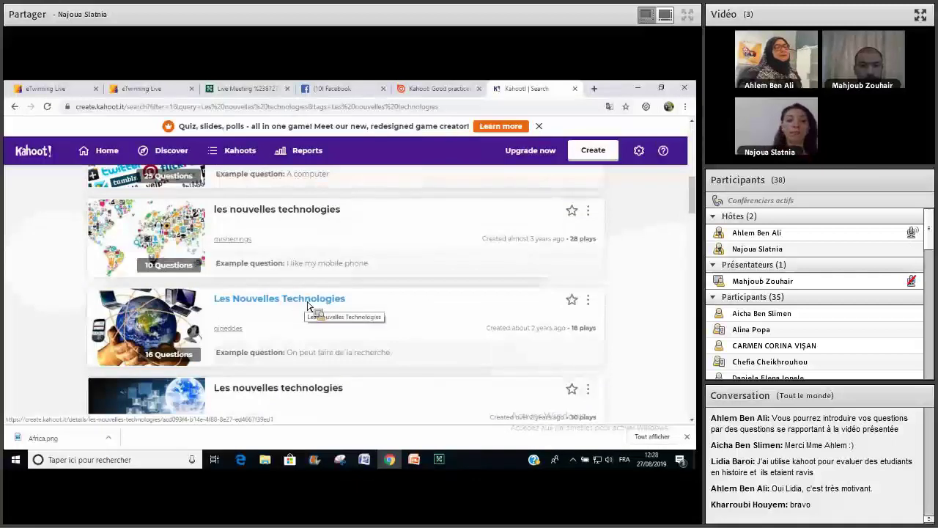
left_click(308, 306)
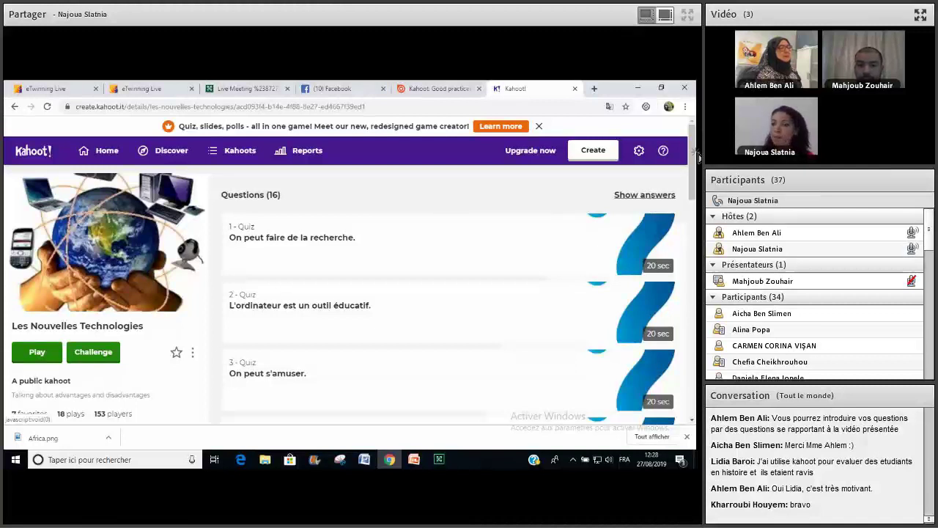
Show the answers of the "Les Nouvelles Technologies" kahoot and examine its questions, correct answers and sharing details.
left_click(644, 195)
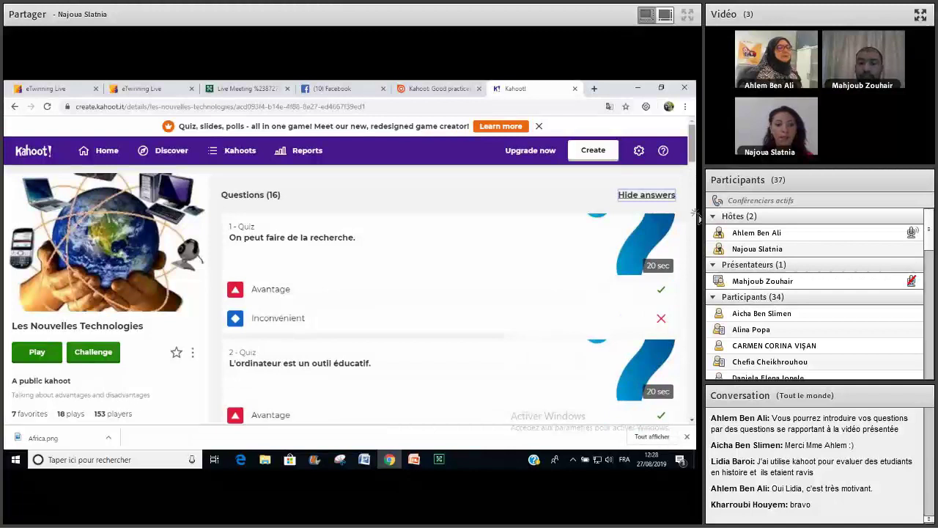
scroll(697, 217, "down", 1)
scroll(698, 226, "down", 6)
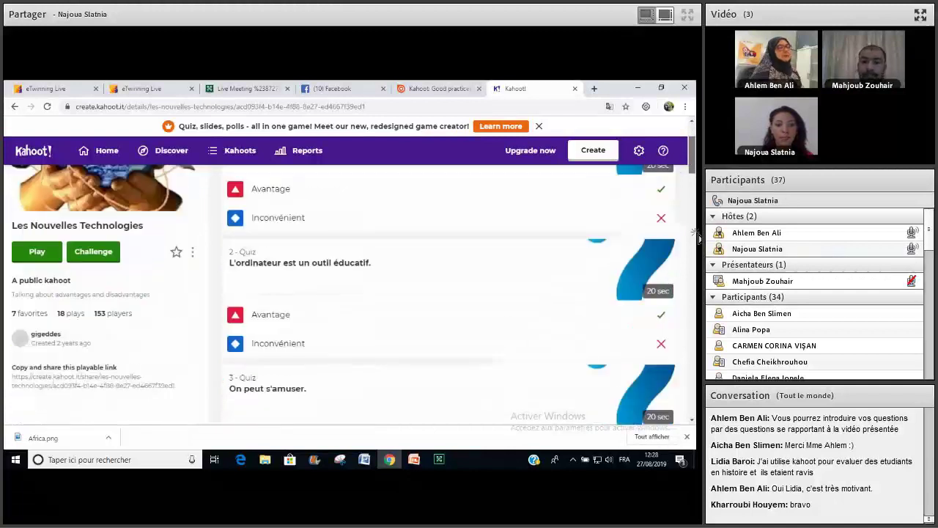
scroll(698, 264, "down", 3)
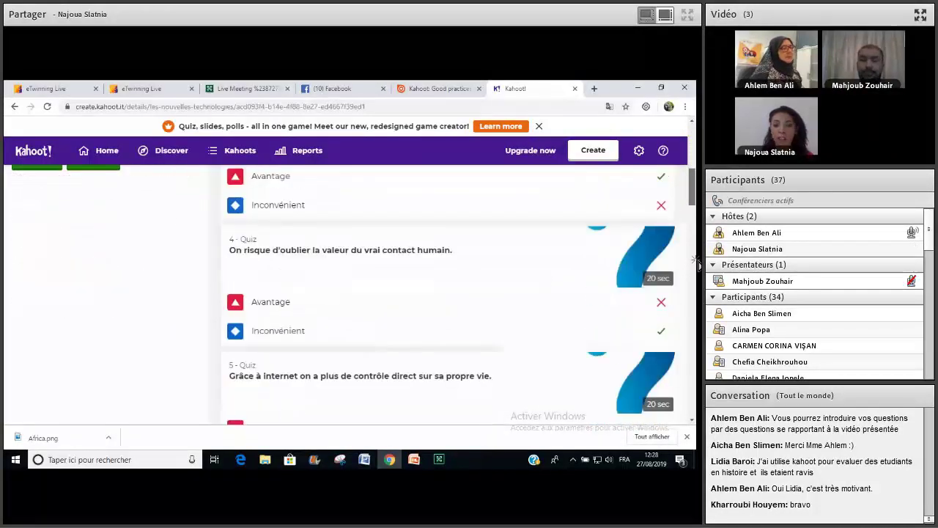
scroll(698, 157, "down", 2)
scroll(698, 157, "down", 1)
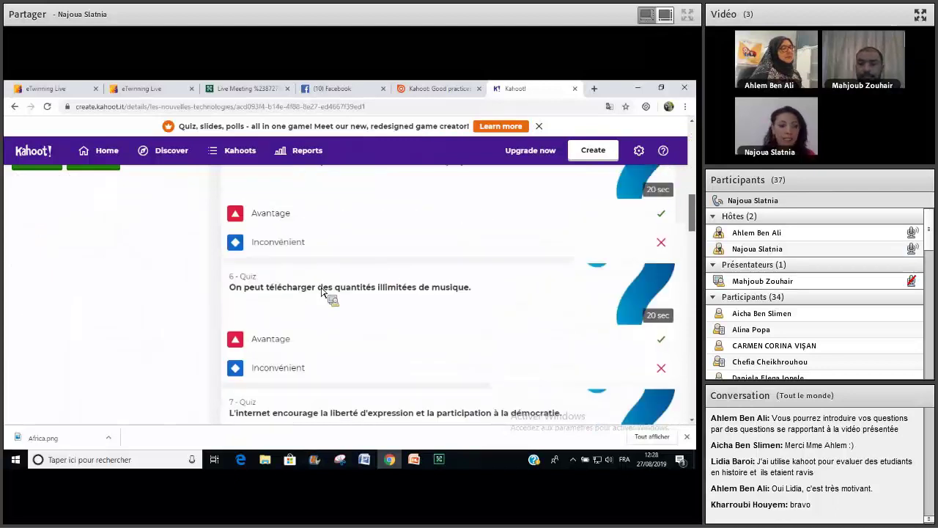
scroll(251, 289, "down", 3)
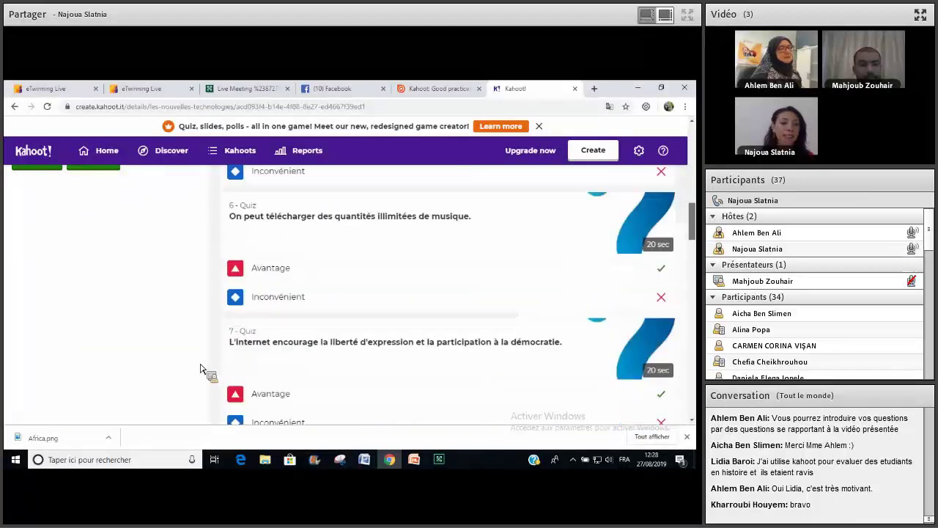
scroll(169, 364, "down", 3)
scroll(153, 300, "up", 3)
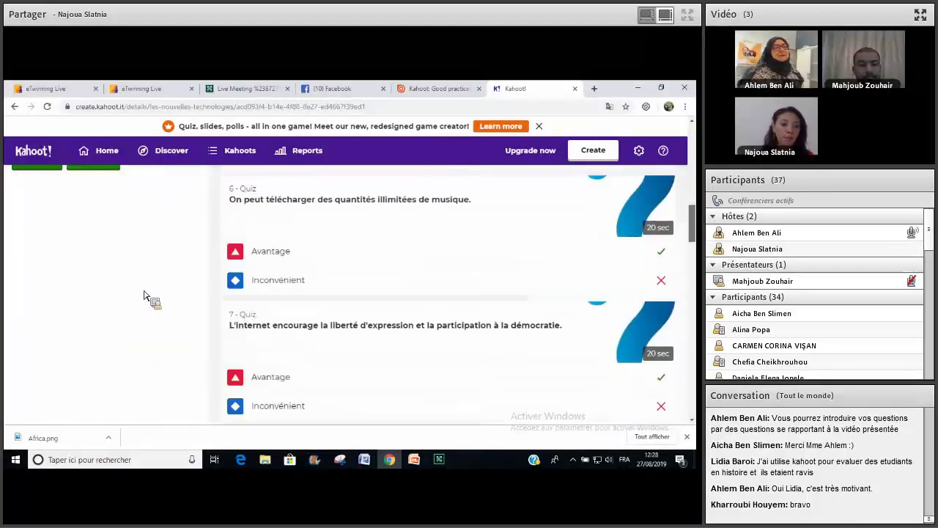
left_click_drag(692, 242, 699, 141)
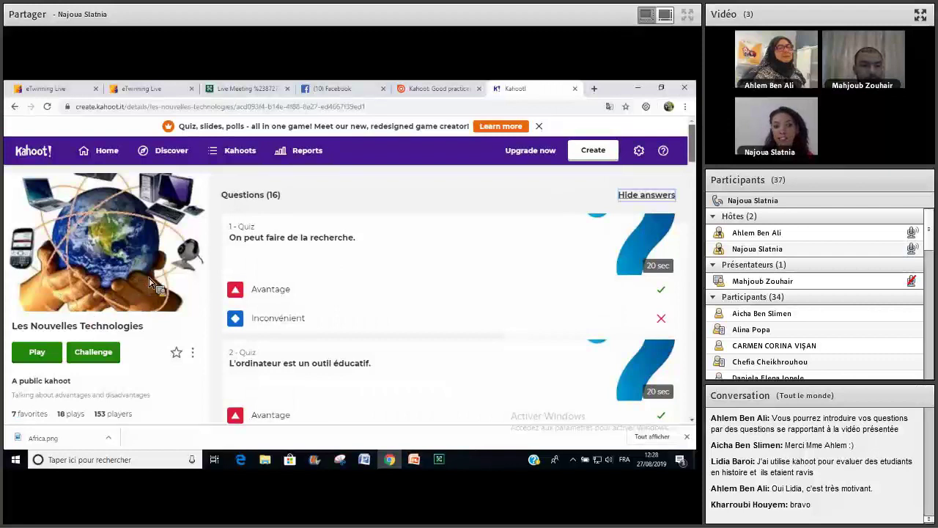
scroll(154, 286, "down", 1)
scroll(493, 229, "down", 1)
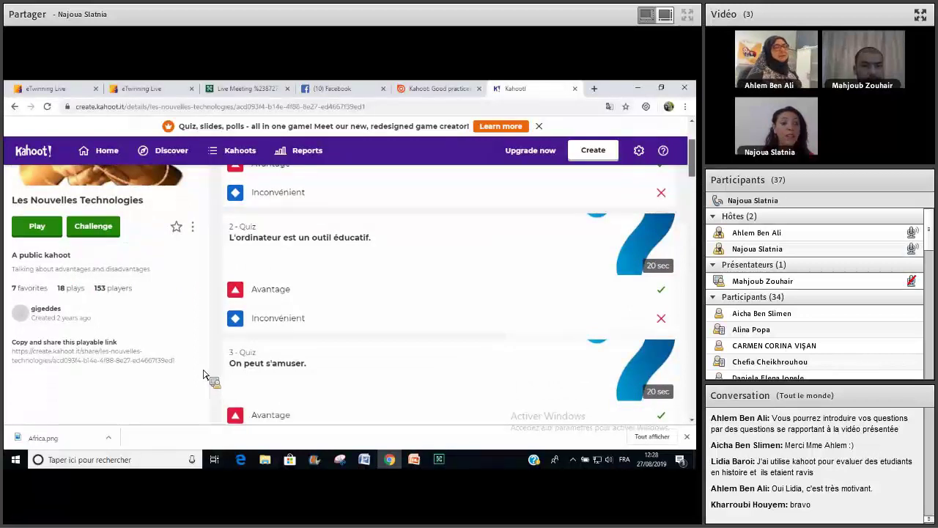
scroll(196, 362, "down", 1)
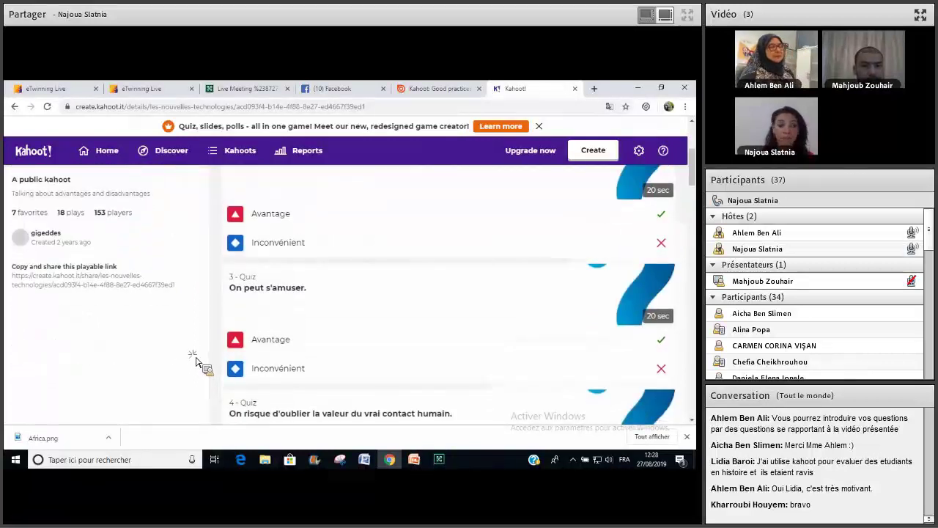
Duplicate the "Les Nouvelles Technologies" kahoot into My Kahoots.
scroll(196, 362, "up", 3)
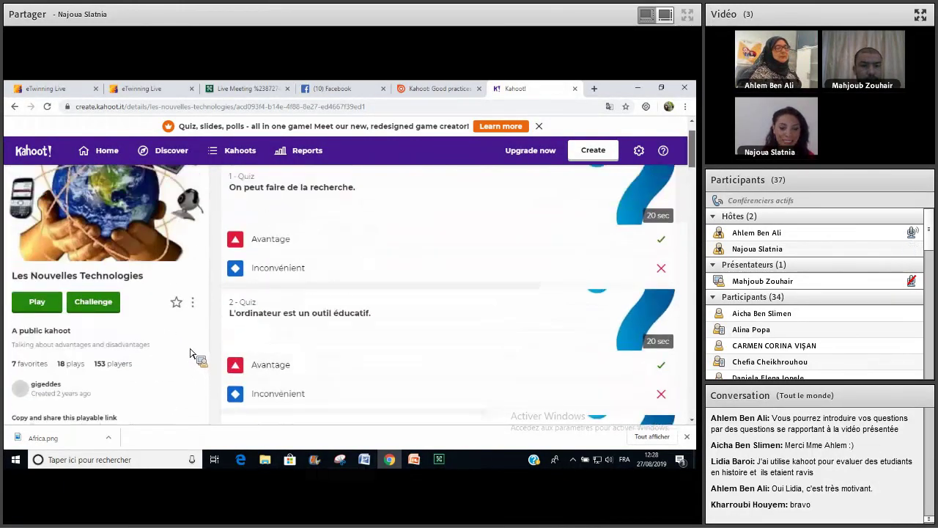
left_click(193, 352)
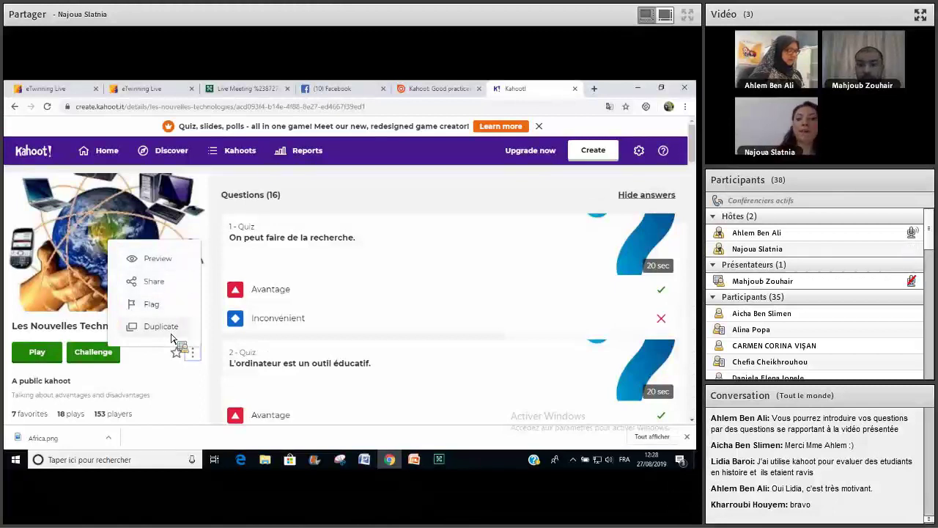
left_click(176, 331)
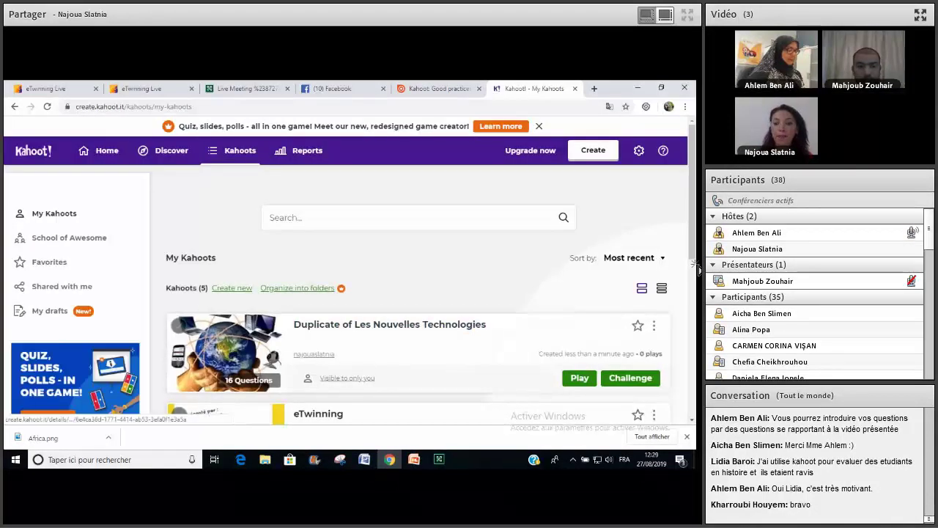
scroll(658, 261, "down", 1)
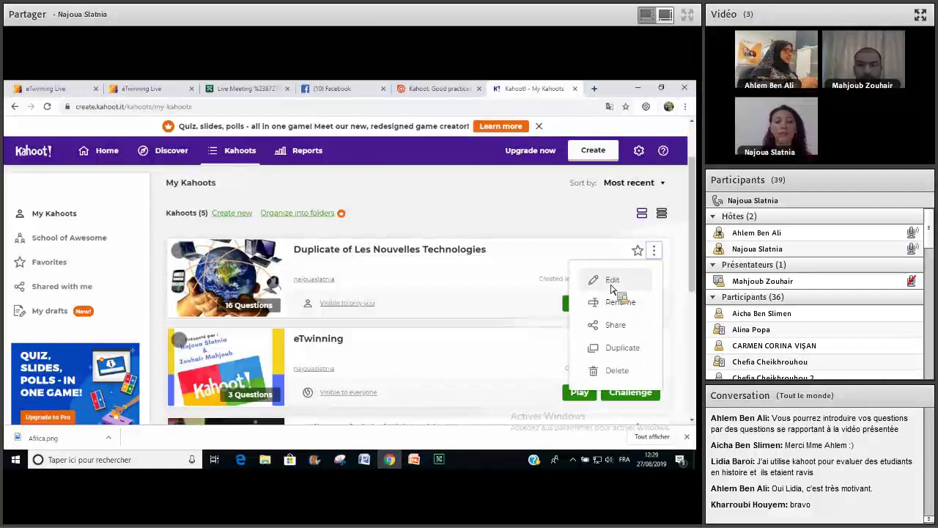
Open the duplicate of "Les Nouvelles Technologies" for editing, retitle it "Les Nouvelles Technologies en education" and accept the summary.
left_click(611, 284)
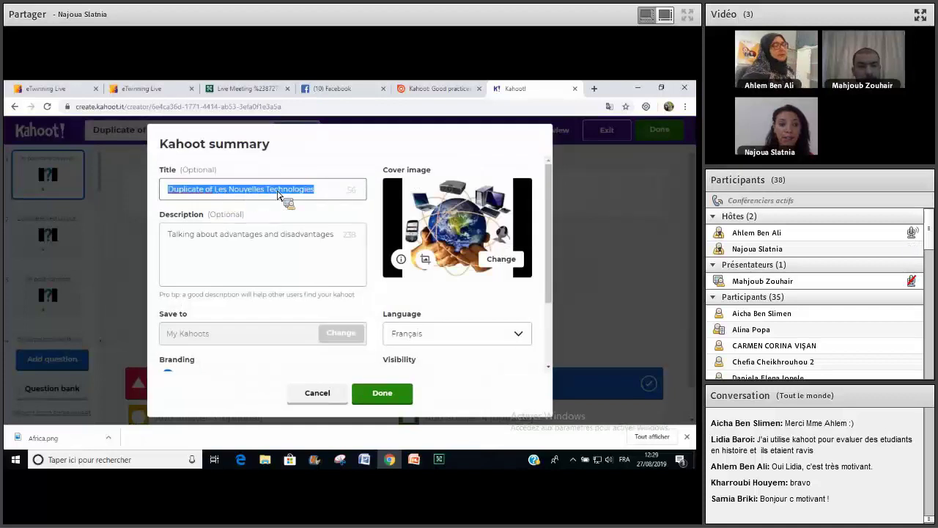
left_click(280, 192)
key("ctrl+Left")
key("ctrl+Left")
key("ctrl+Left")
key("BackSpace")
key("BackSpace")
key("BackSpace")
key("BackSpace")
key("BackSpace")
key("BackSpace")
key("BackSpace")
key("BackSpace")
key("BackSpace")
key("BackSpace")
key("BackSpace")
key("BackSpace")
key("BackSpace")
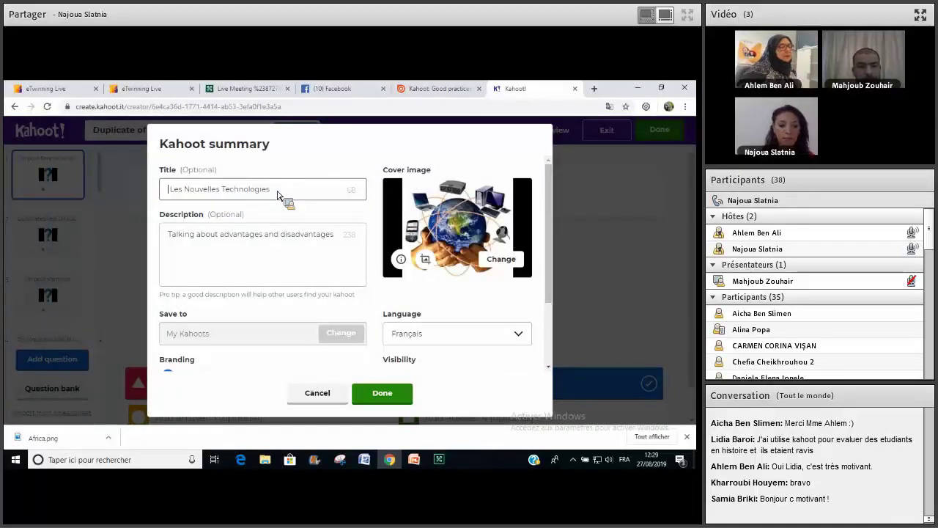
type("e")
type("n  educati")
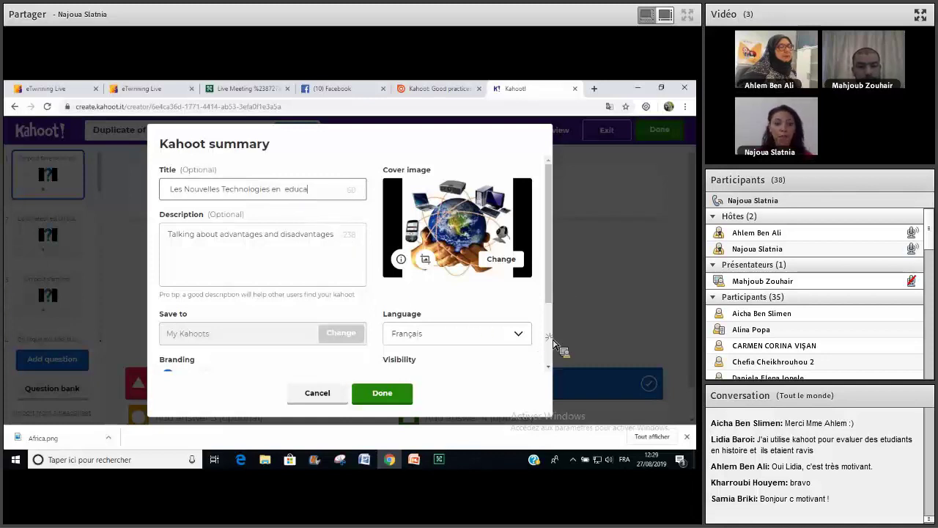
key("Tab")
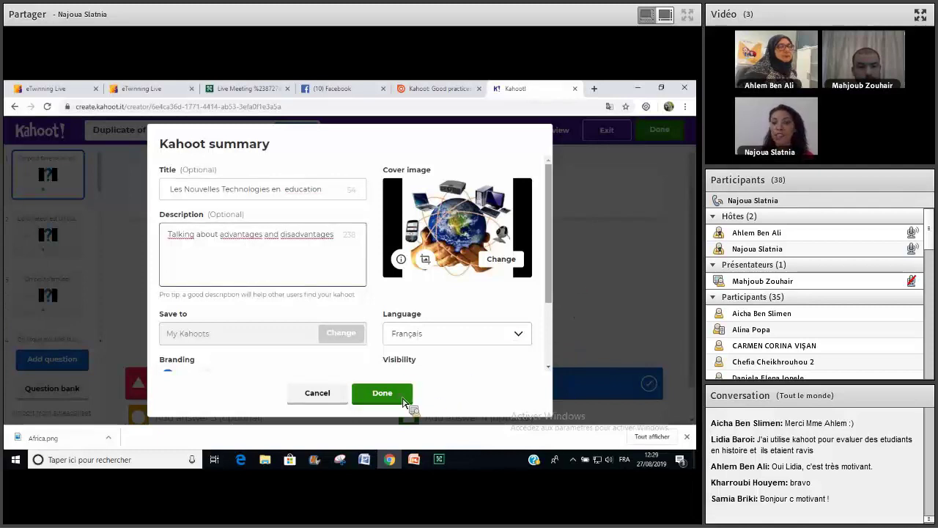
scroll(404, 401, "down", 3)
scroll(511, 249, "up", 2)
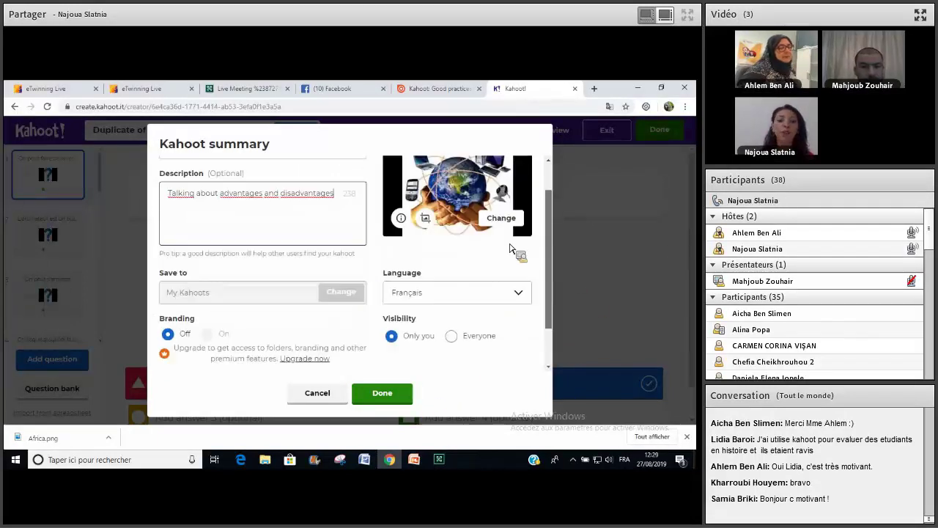
scroll(146, 269, "up", 1)
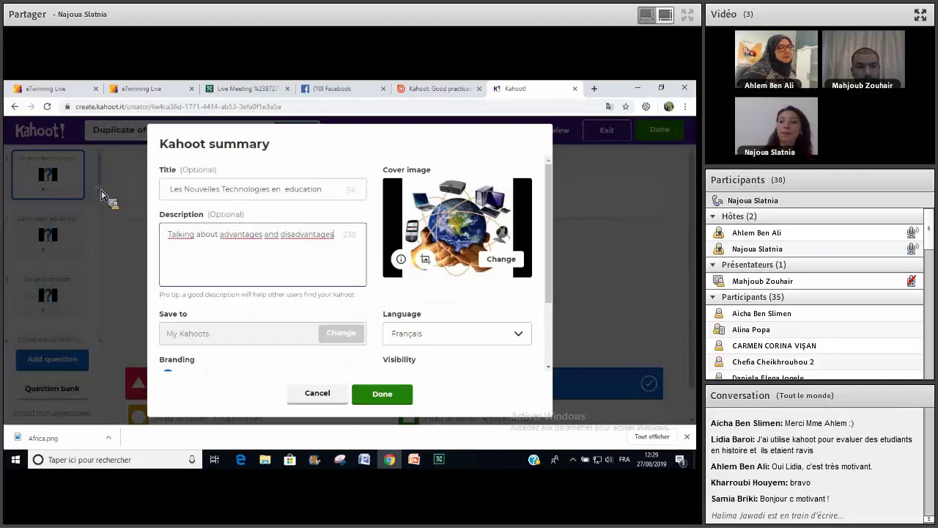
left_click(103, 197)
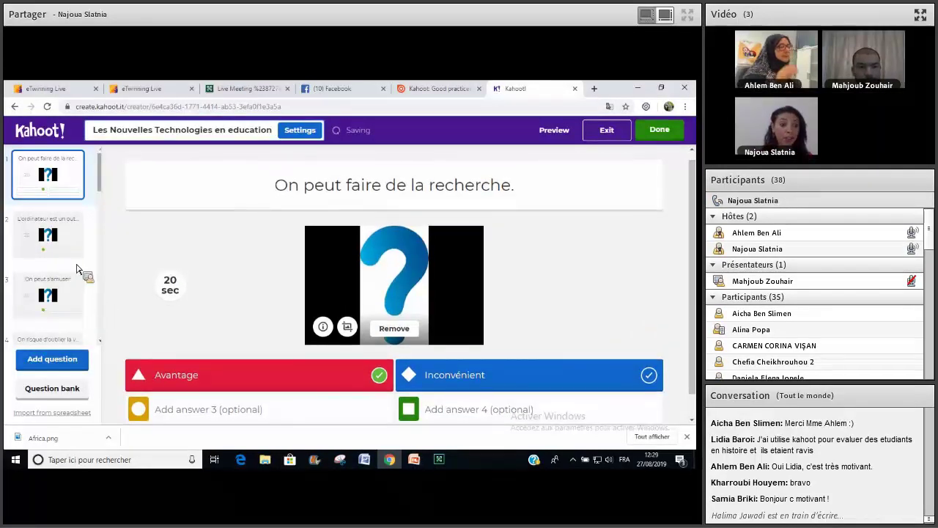
Look through the questions of the retitled new-technologies kahoot, then return to the My Kahoots list.
scroll(73, 279, "down", 5)
scroll(104, 291, "down", 5)
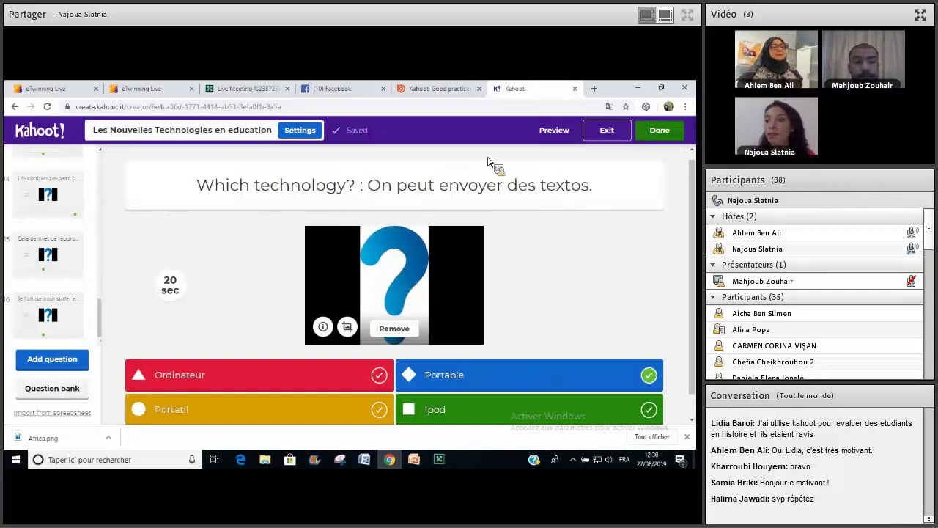
scroll(487, 159, "up", 1)
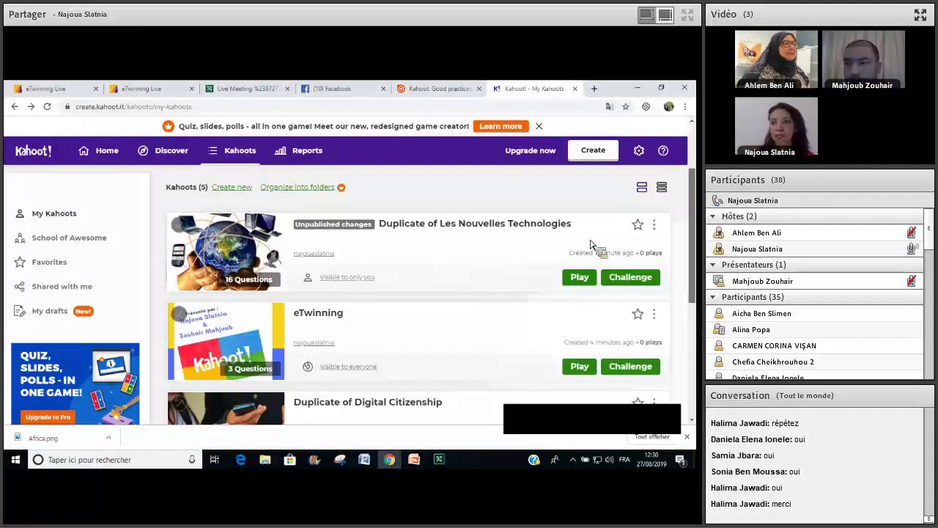
scroll(594, 247, "up", 3)
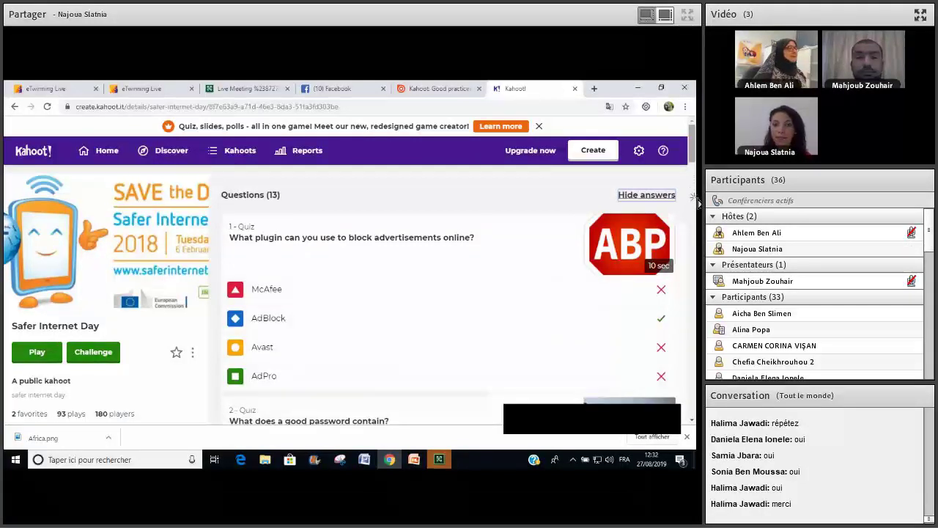
Review the questions and answers of the public "Safer Internet Day" kahoot and duplicate it into My Kahoots.
scroll(695, 205, "down", 3)
scroll(695, 233, "up", 2)
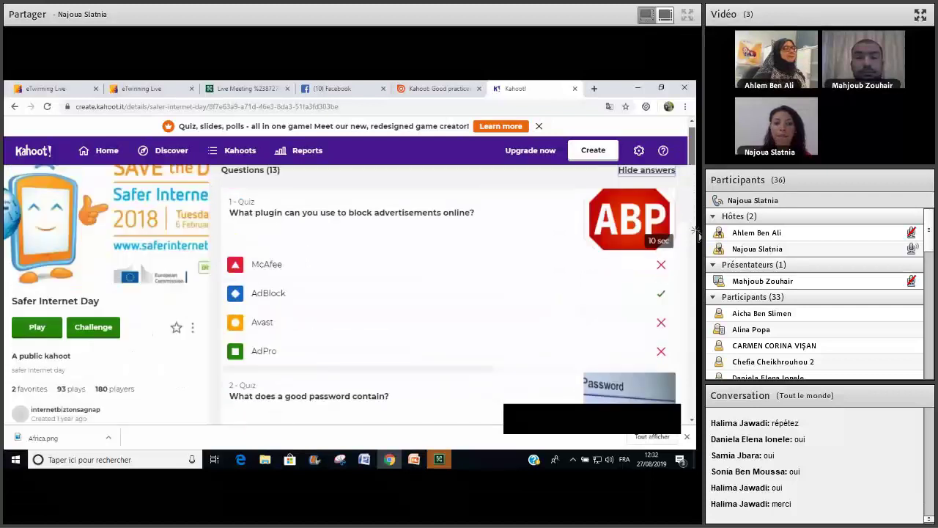
scroll(314, 314, "down", 5)
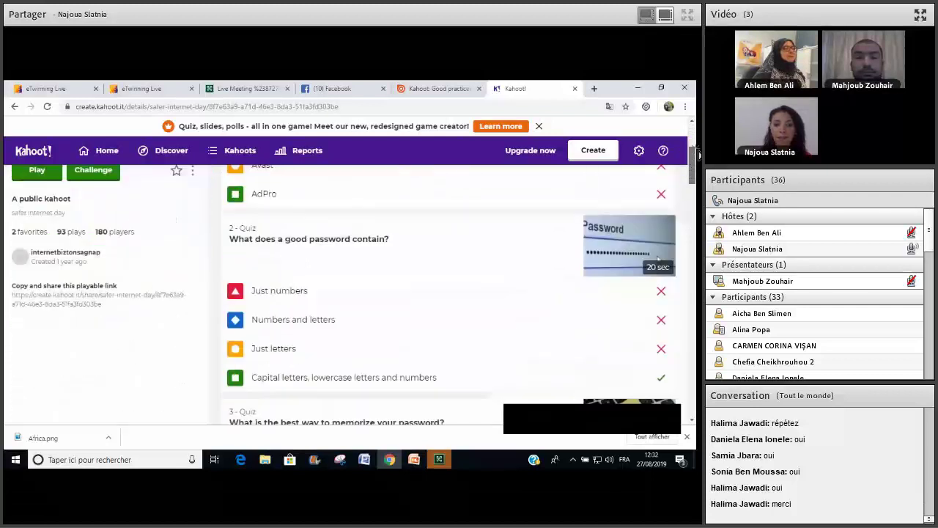
scroll(195, 358, "down", 6)
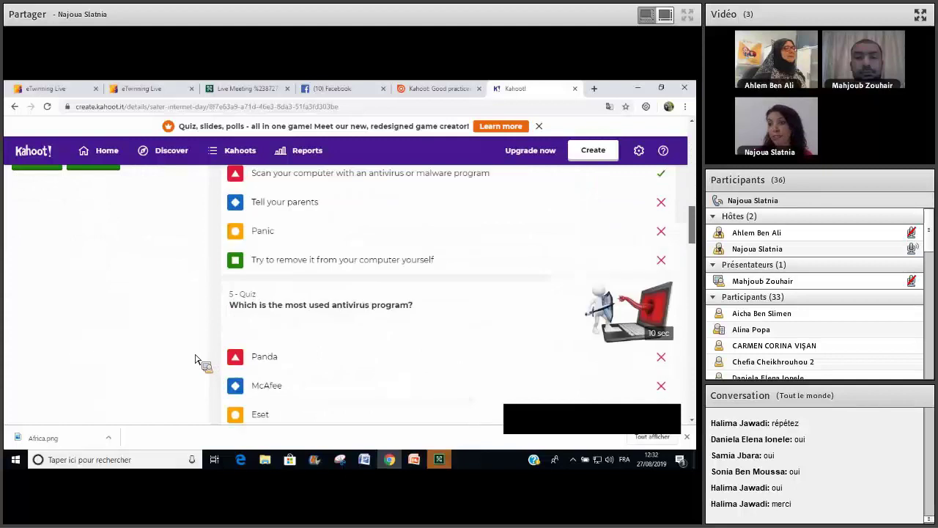
scroll(195, 358, "up", 15)
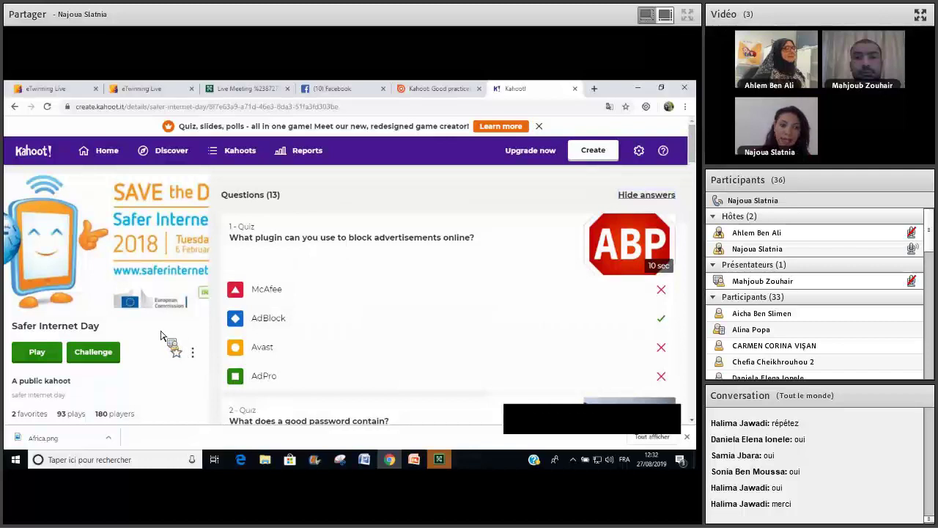
left_click(192, 352)
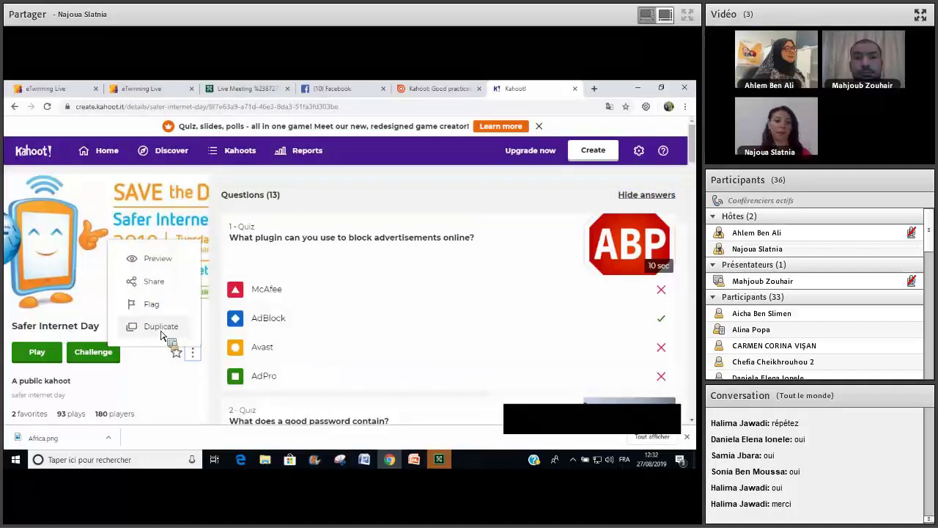
left_click(163, 334)
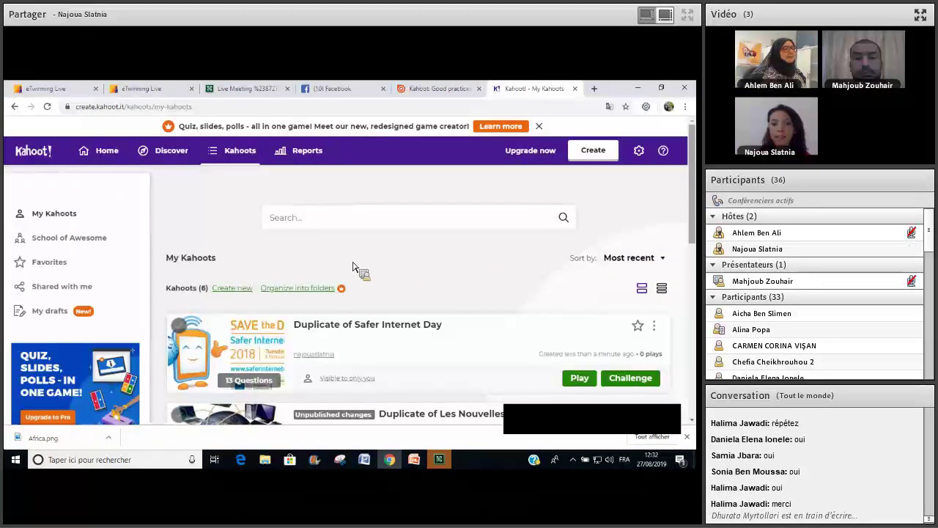
Look through the kahoots in My Kahoots, from the newest duplicate down to the oldest ones.
scroll(695, 242, "down", 3)
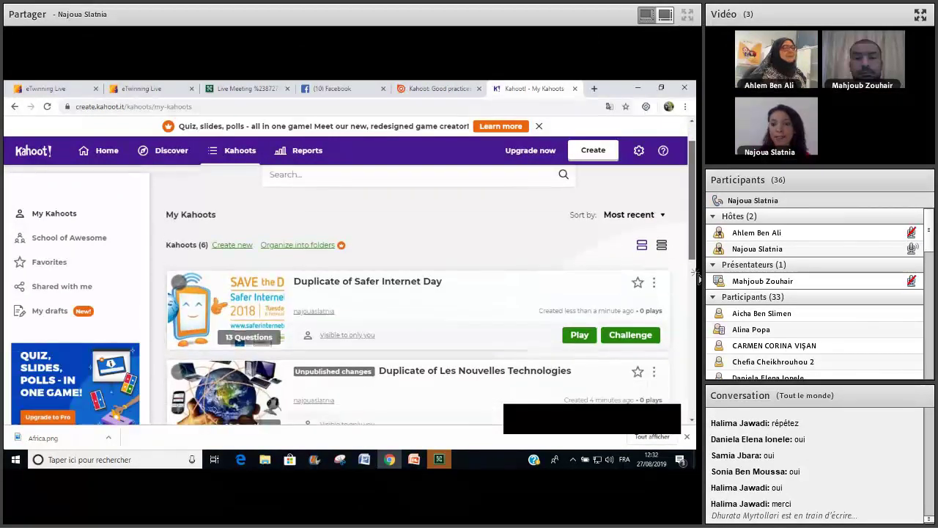
scroll(698, 336, "up", 1)
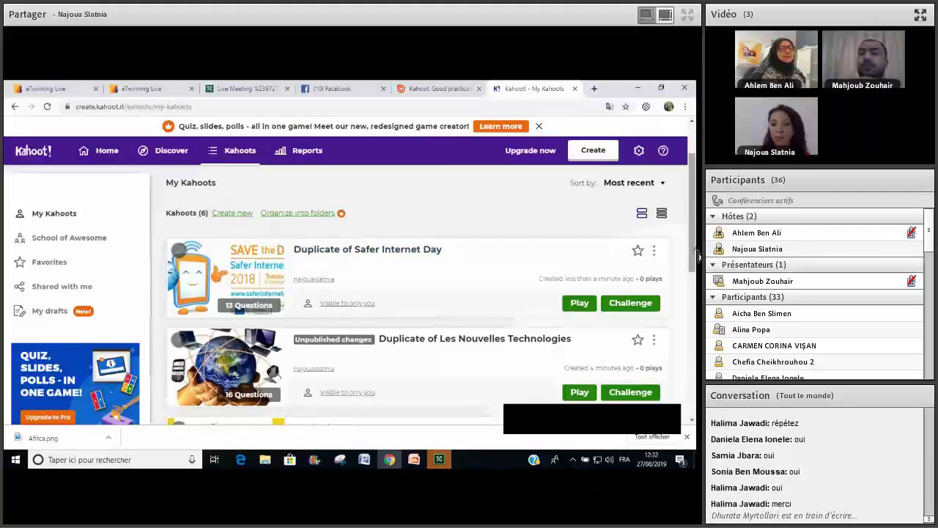
scroll(543, 291, "down", 3)
scroll(663, 238, "down", 3)
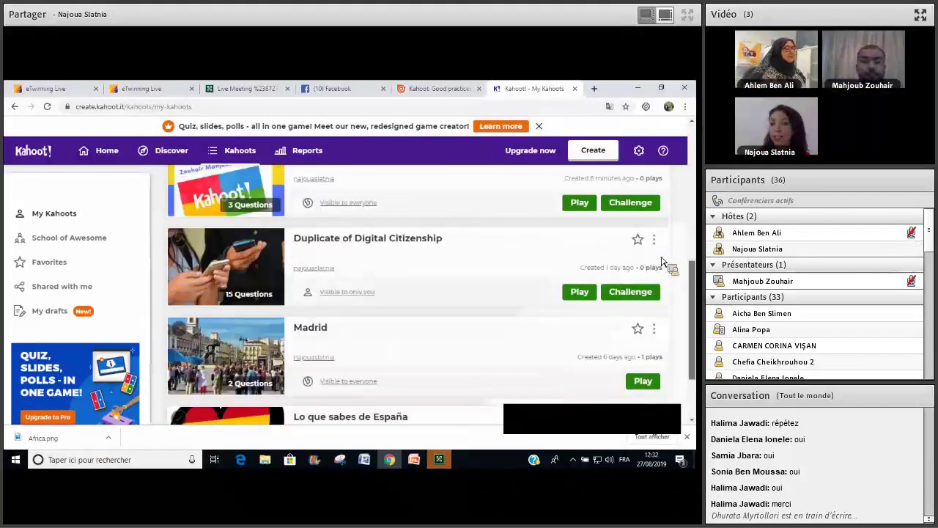
scroll(658, 243, "down", 2)
scroll(657, 243, "up", 10)
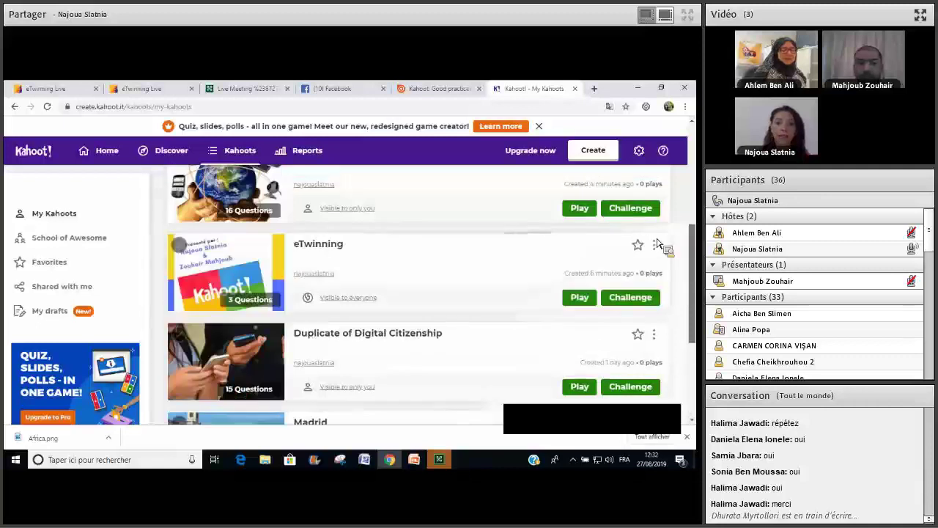
scroll(658, 242, "up", 2)
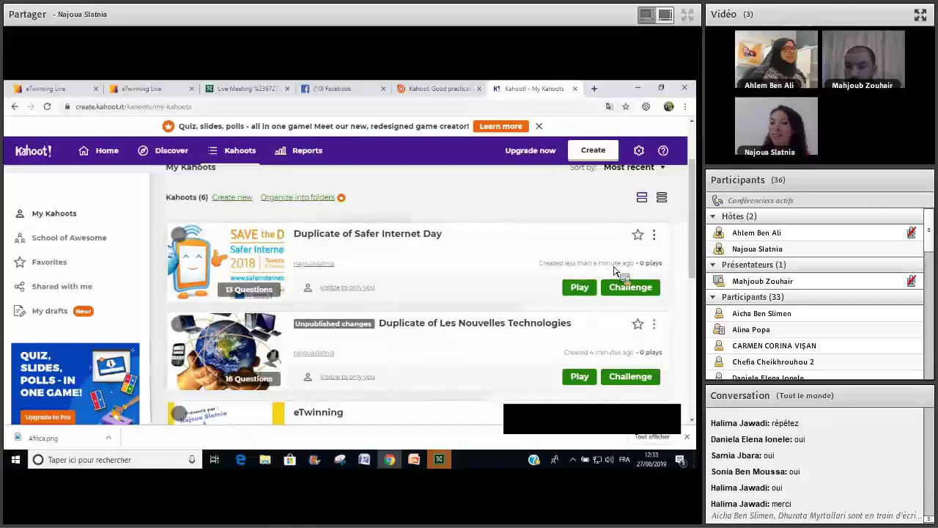
Open the duplicate of "Safer Internet Day" for editing and retitle it "Safer Internet Day 2020".
left_click(654, 235)
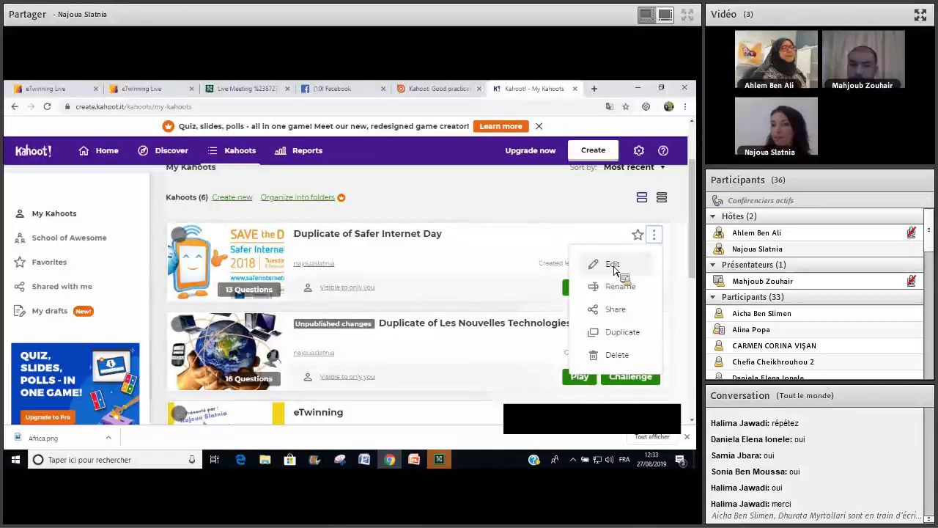
left_click(613, 266)
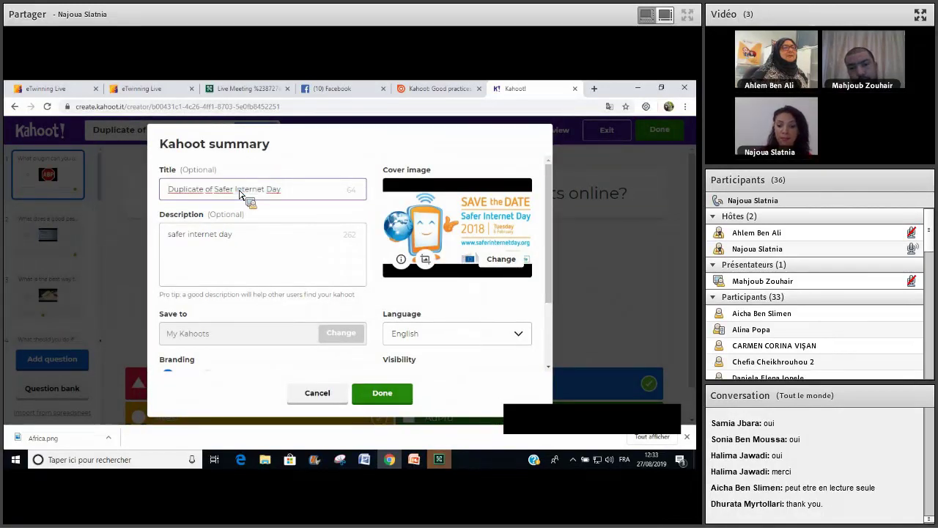
key("ctrl+Left")
key("ctrl+Left")
key("ctrl+Left")
key("shift+Home")
key("BackSpace")
key("End")
type("2")
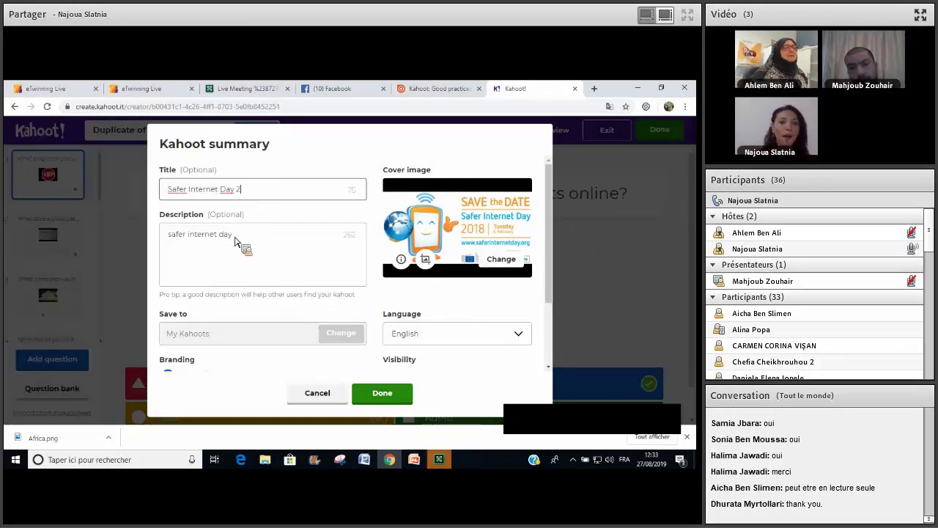
type("020")
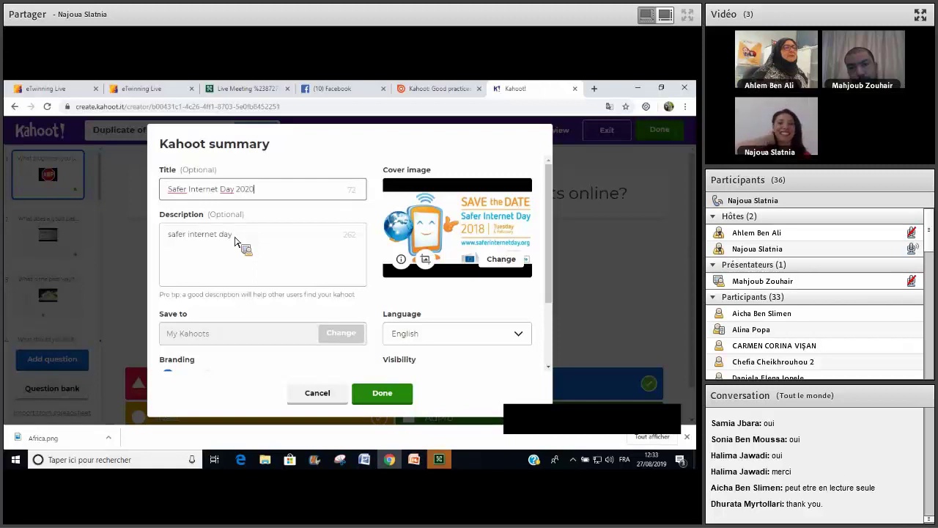
Replace the kahoot's description with a row of dots, set its visibility to Everyone and accept the summary.
key("Tab")
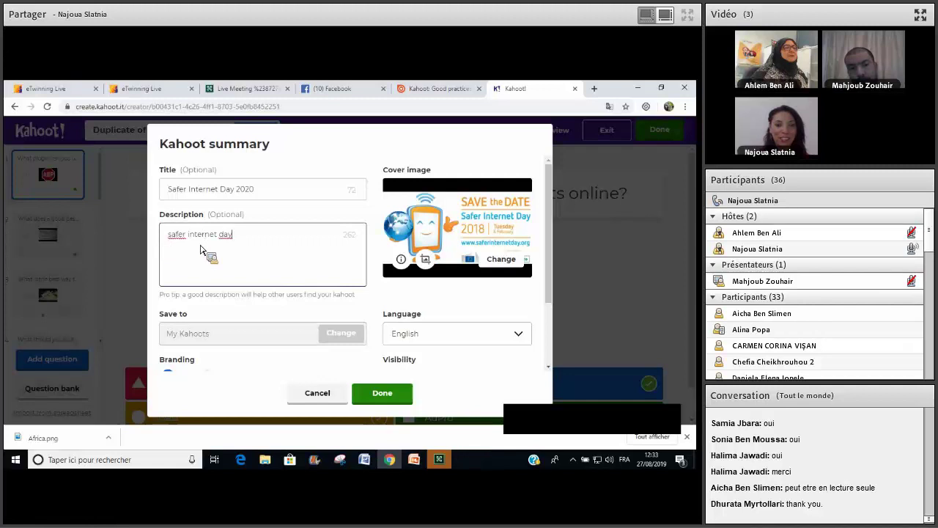
type("...........")
key("ctrl+a")
key("BackSpace")
type("....................")
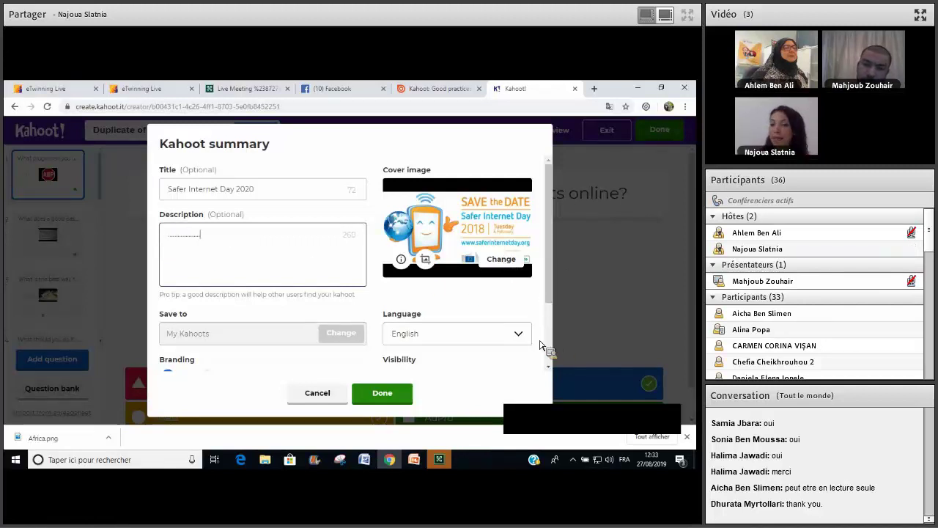
type(".")
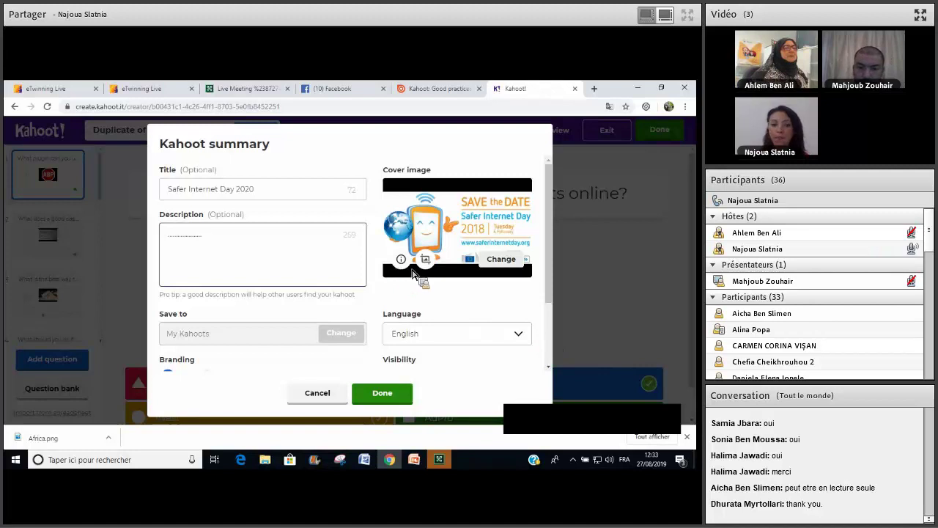
scroll(456, 292, "down", 3)
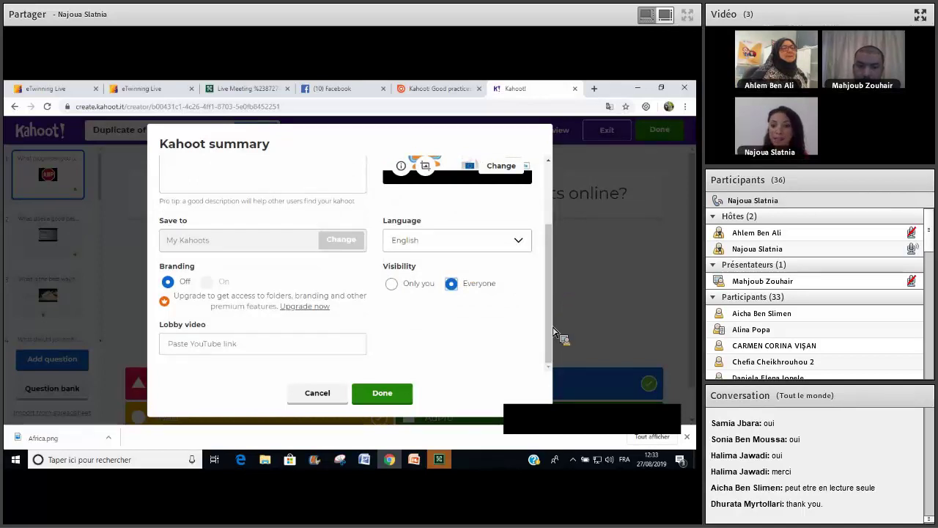
scroll(555, 332, "up", 2)
scroll(555, 333, "down", 2)
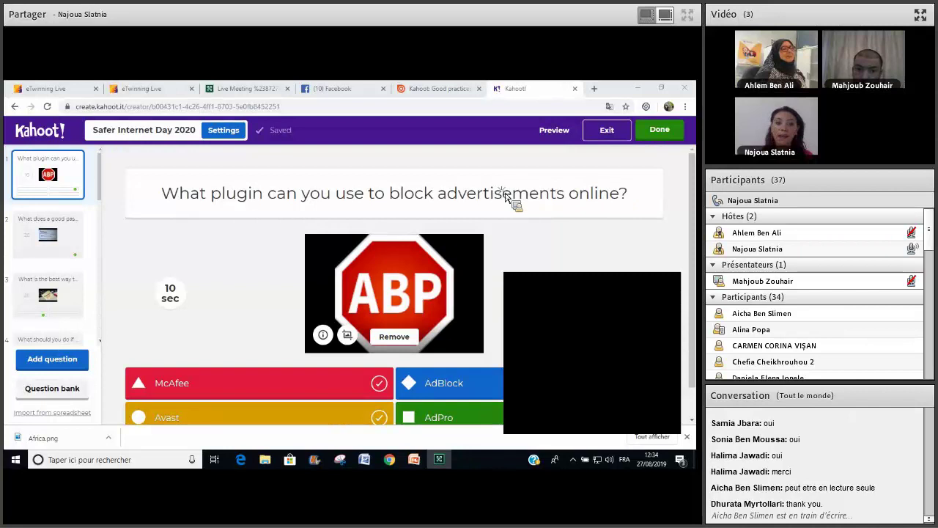
Examine the first question's text, answers and time-limit choices, then view the question about the most used antivirus program.
scroll(434, 336, "down", 1)
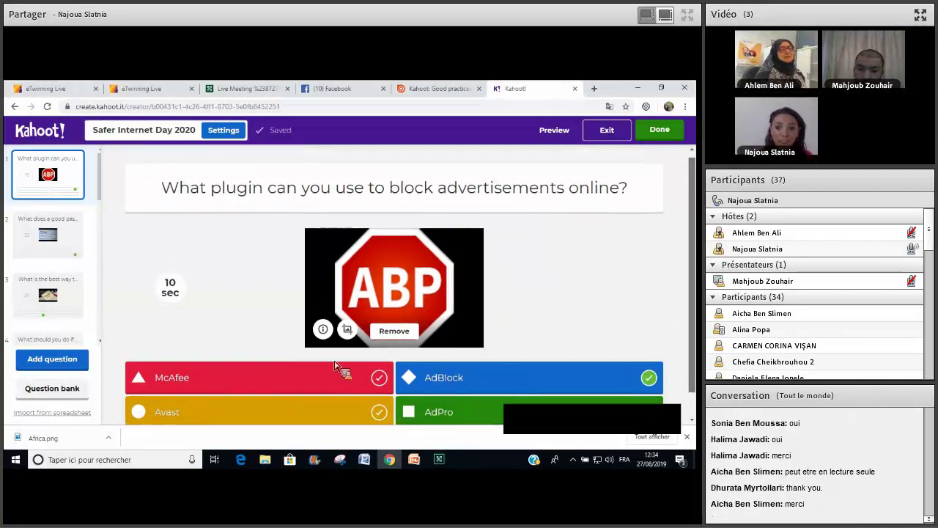
left_click_drag(620, 188, 501, 188)
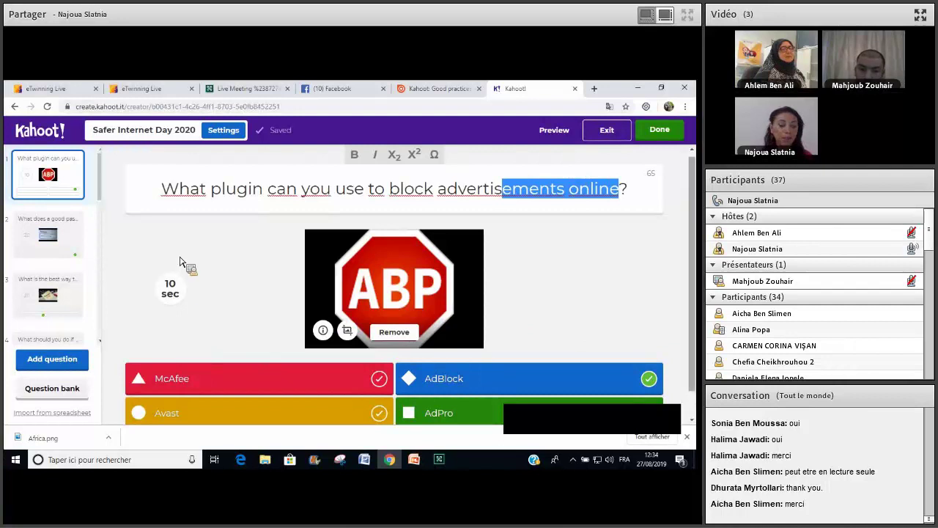
scroll(187, 265, "down", 1)
key("Tab")
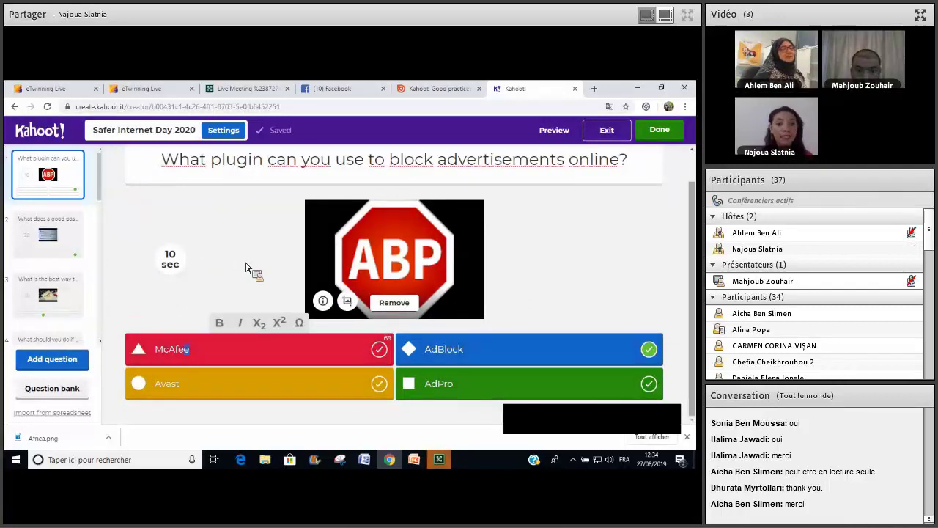
left_click(170, 259)
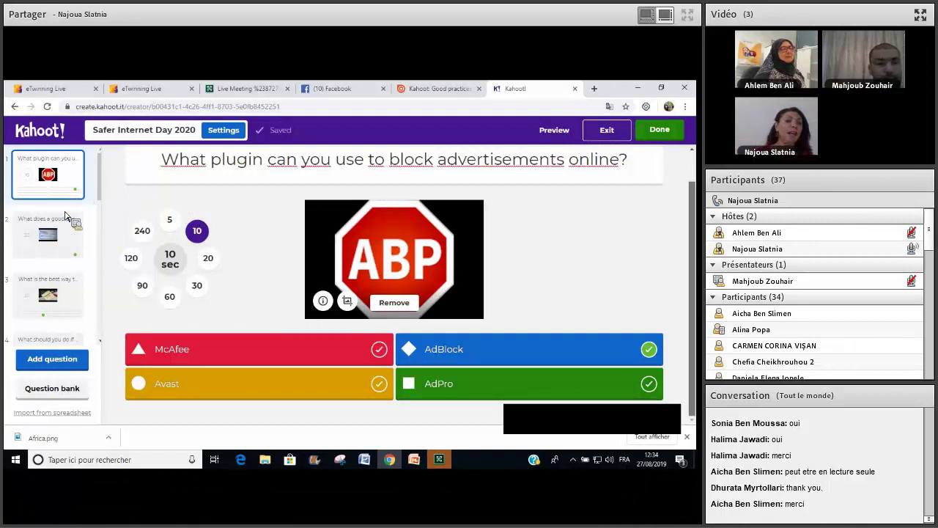
scroll(65, 249, "down", 3)
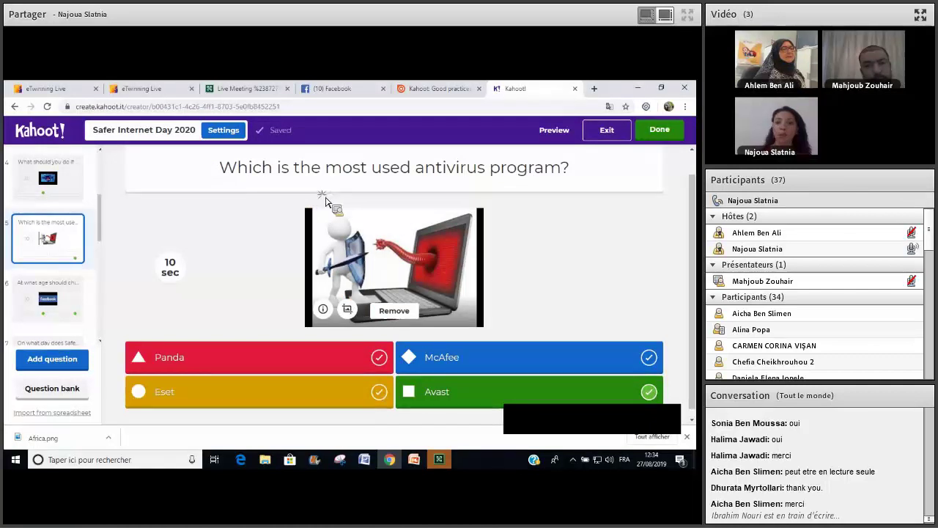
Replace the antivirus question's text with a row of dots ending in a question mark, and finish editing the kahoot.
left_click(206, 187)
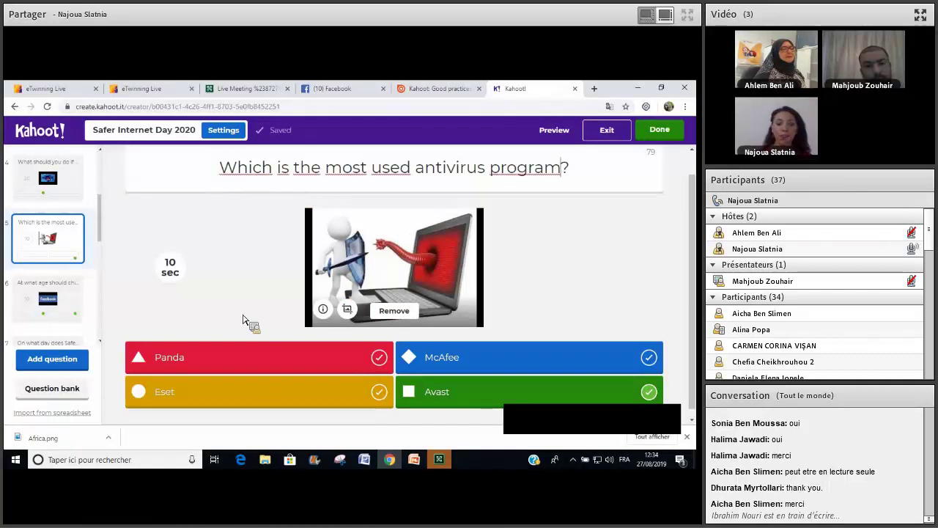
key("ctrl+shift+Left")
key("ctrl+shift+Left")
key("ctrl+shift+Left")
key("ctrl+shift+Left")
key("ctrl+shift+Left")
key("ctrl+shift+Left")
key("ctrl+shift+Left")
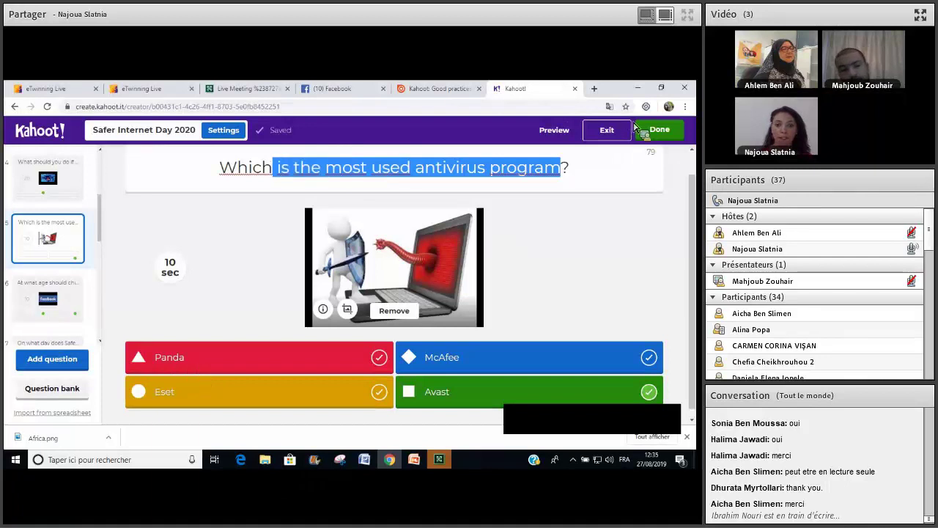
type("..................?")
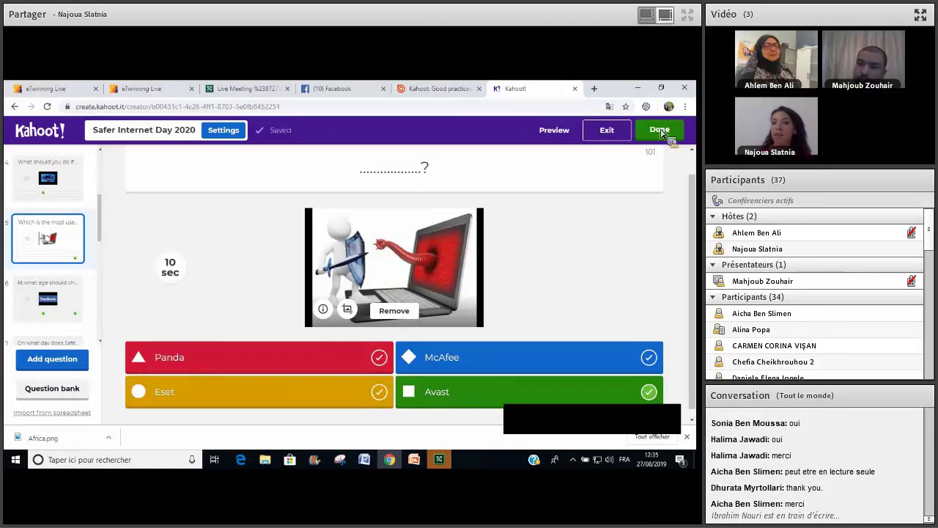
key("Tab")
left_click(662, 133)
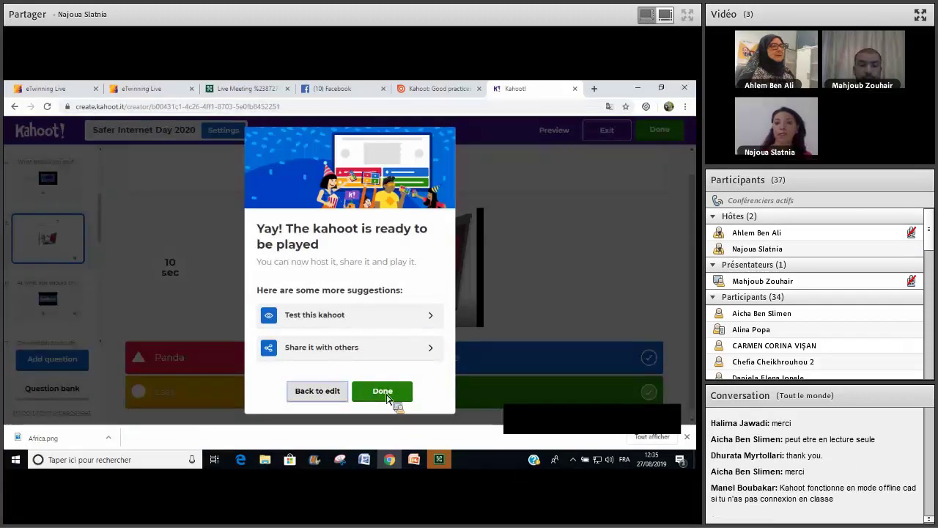
left_click(387, 397)
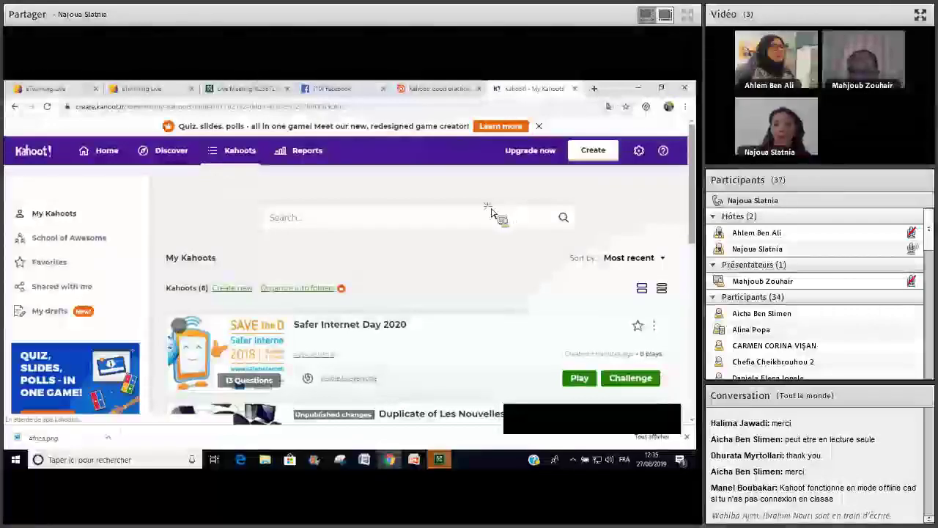
Look through the My Kahoots list, from the edited "Safer Internet Day 2020" down to the older kahoots.
scroll(234, 157, "down", 2)
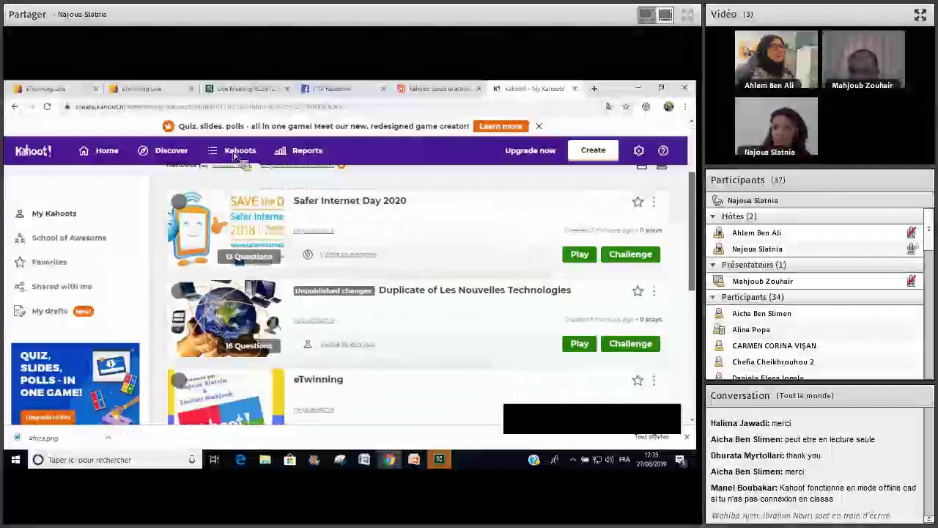
scroll(698, 201, "up", 2)
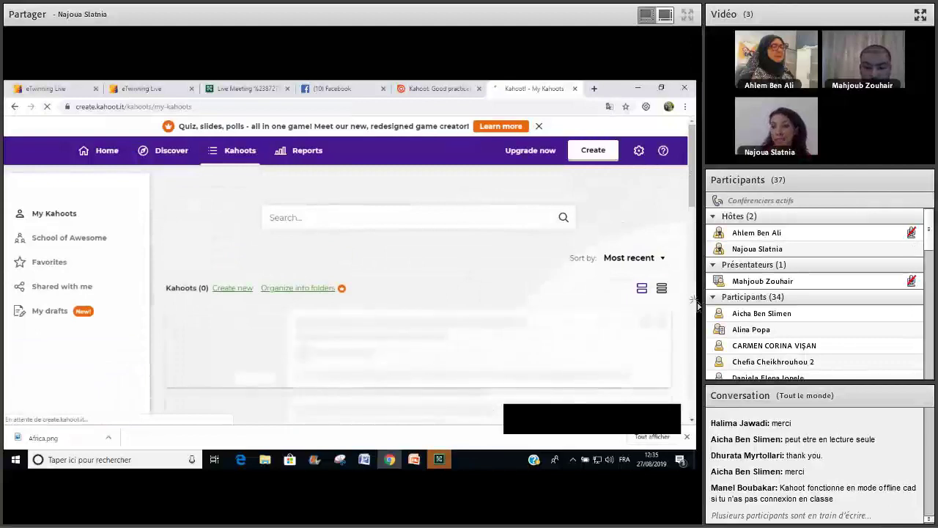
scroll(697, 345, "down", 1)
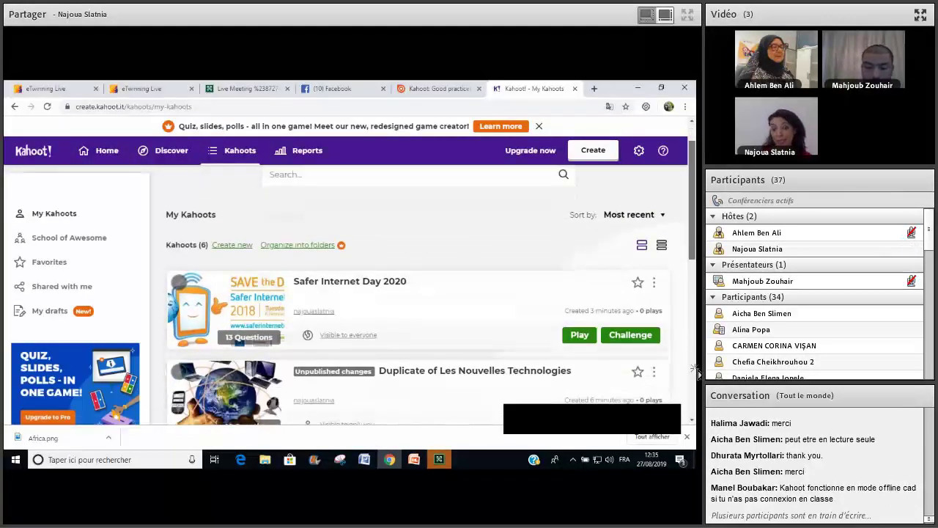
scroll(695, 383, "down", 3)
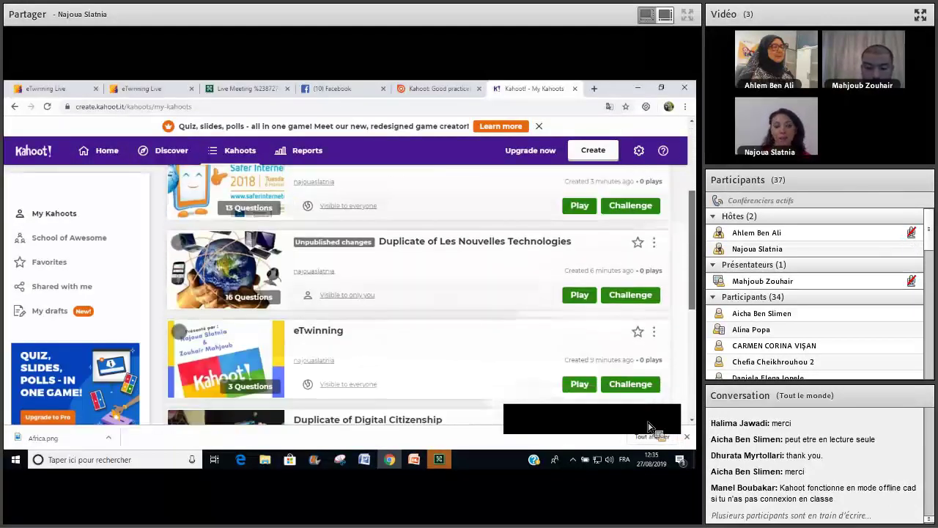
scroll(418, 293, "down", 2)
scroll(418, 294, "down", 2)
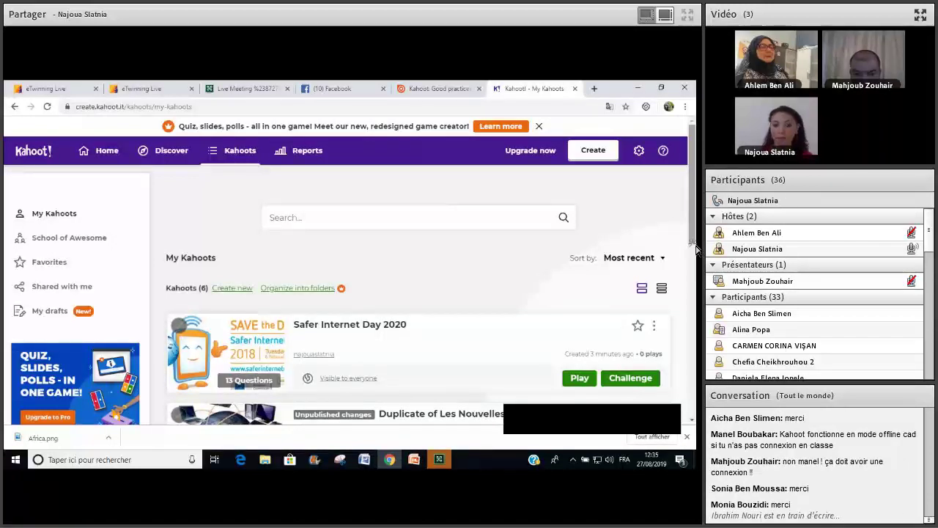
Find the "eTwinning" kahoot in My Kahoots, check its further options and start playing it.
scroll(454, 286, "down", 1)
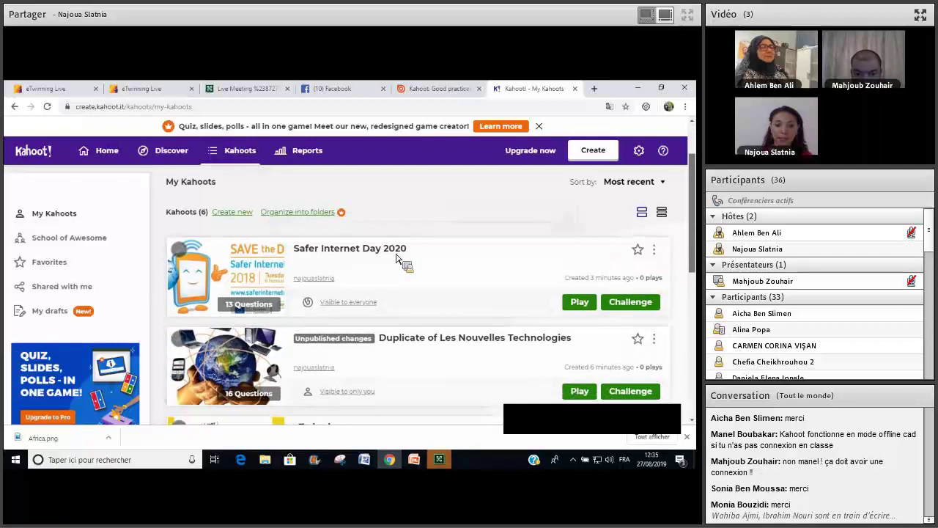
scroll(395, 258, "down", 4)
scroll(344, 253, "down", 1)
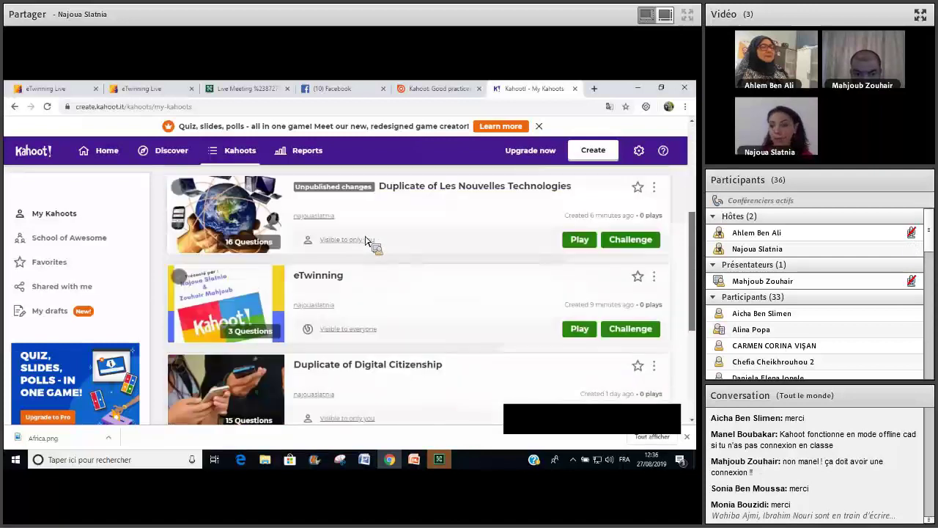
scroll(587, 244, "down", 1)
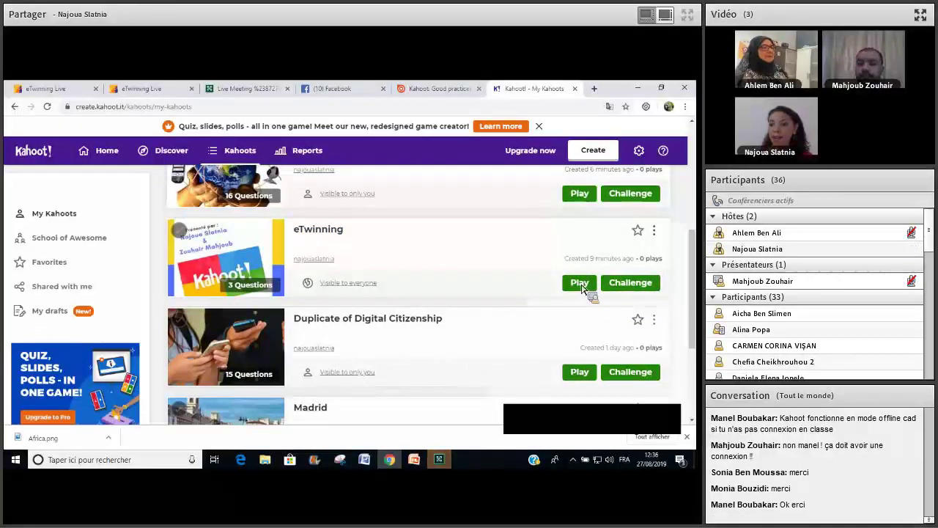
left_click(654, 230)
left_click(658, 248)
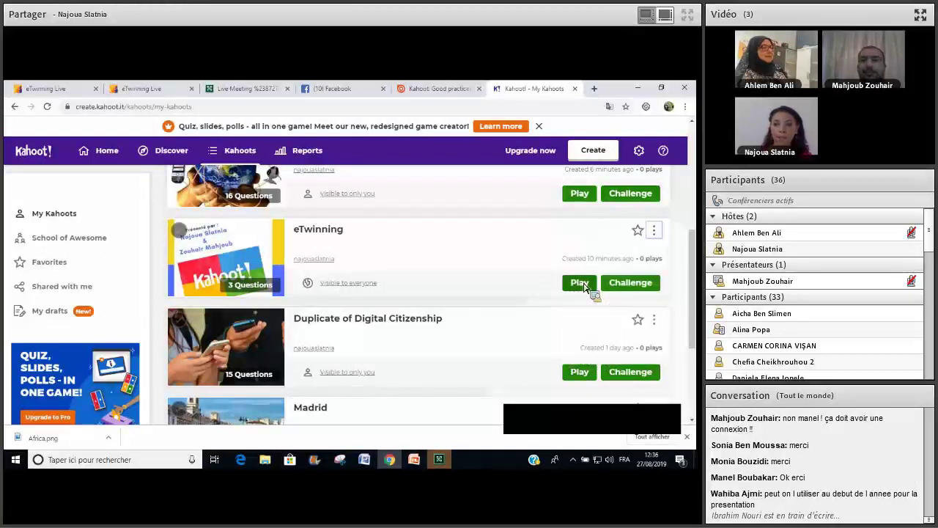
left_click(585, 286)
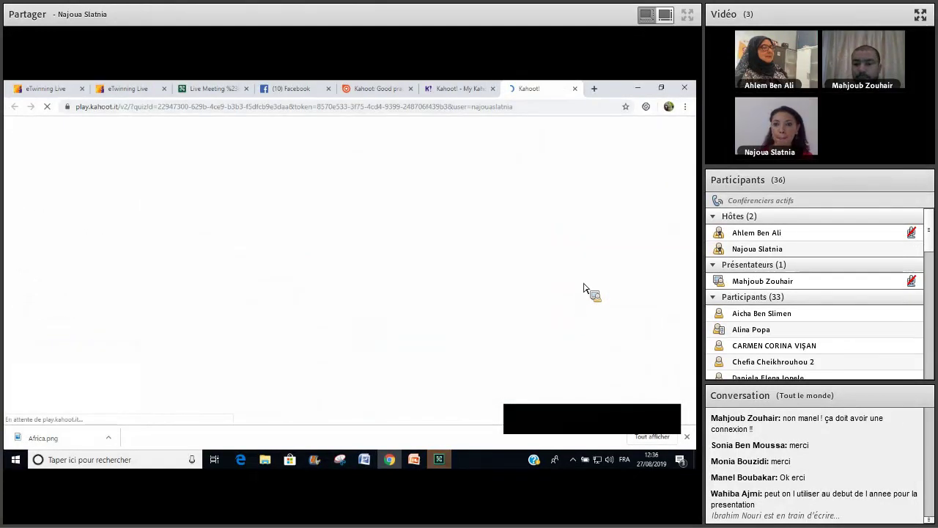